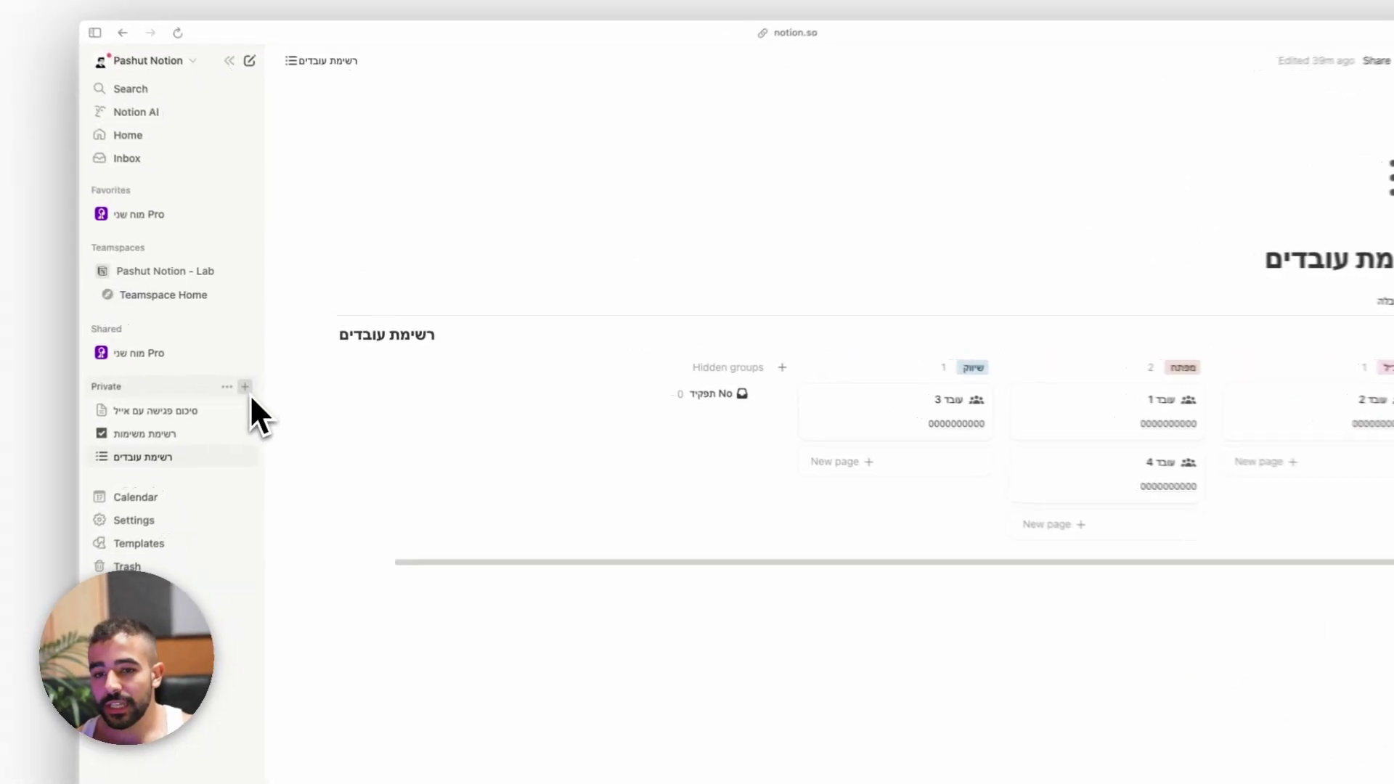
Create a private page titled "קביעת פגישות" and insert an inline database in it
{"action": "left_click", "coordinate": [245, 387]}
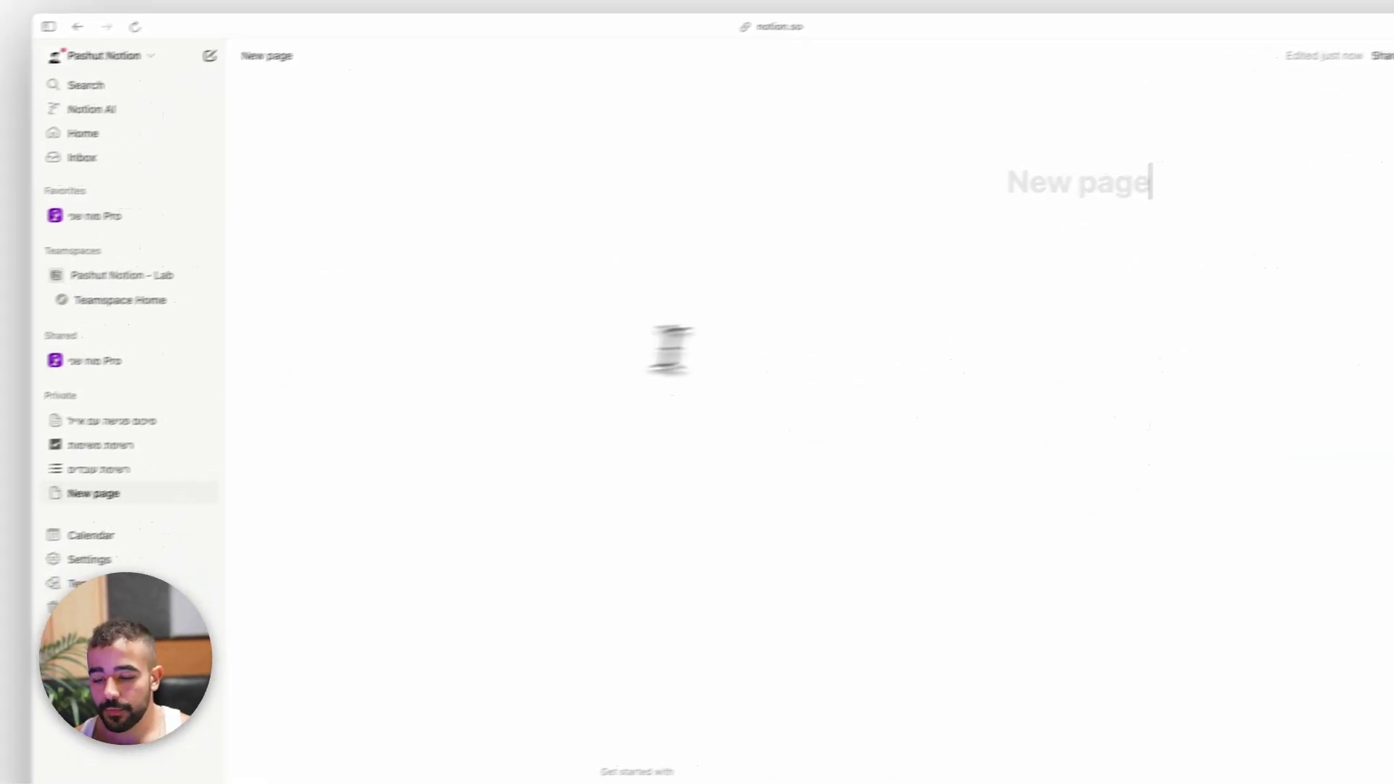
{"action": "type", "text": "קביעת פגישות"}
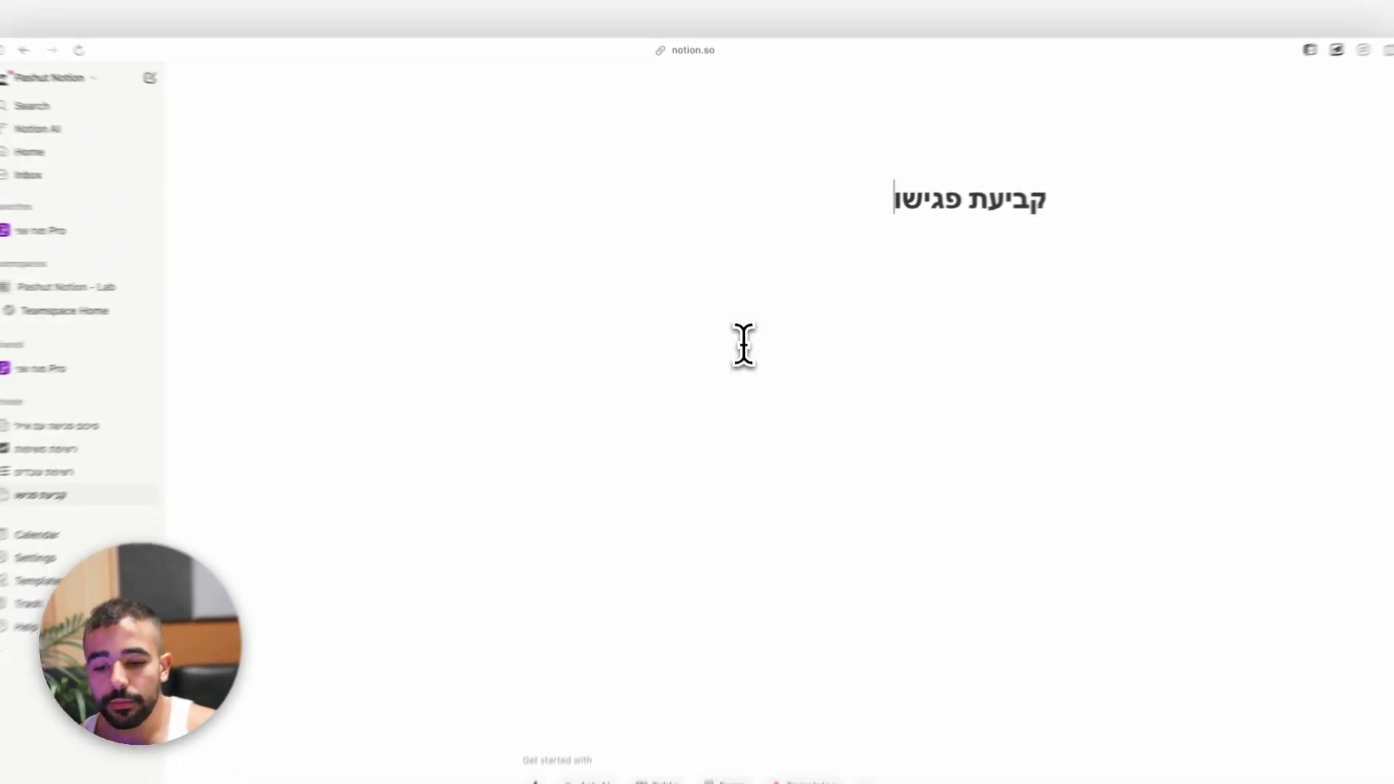
{"action": "key", "text": "Return"}
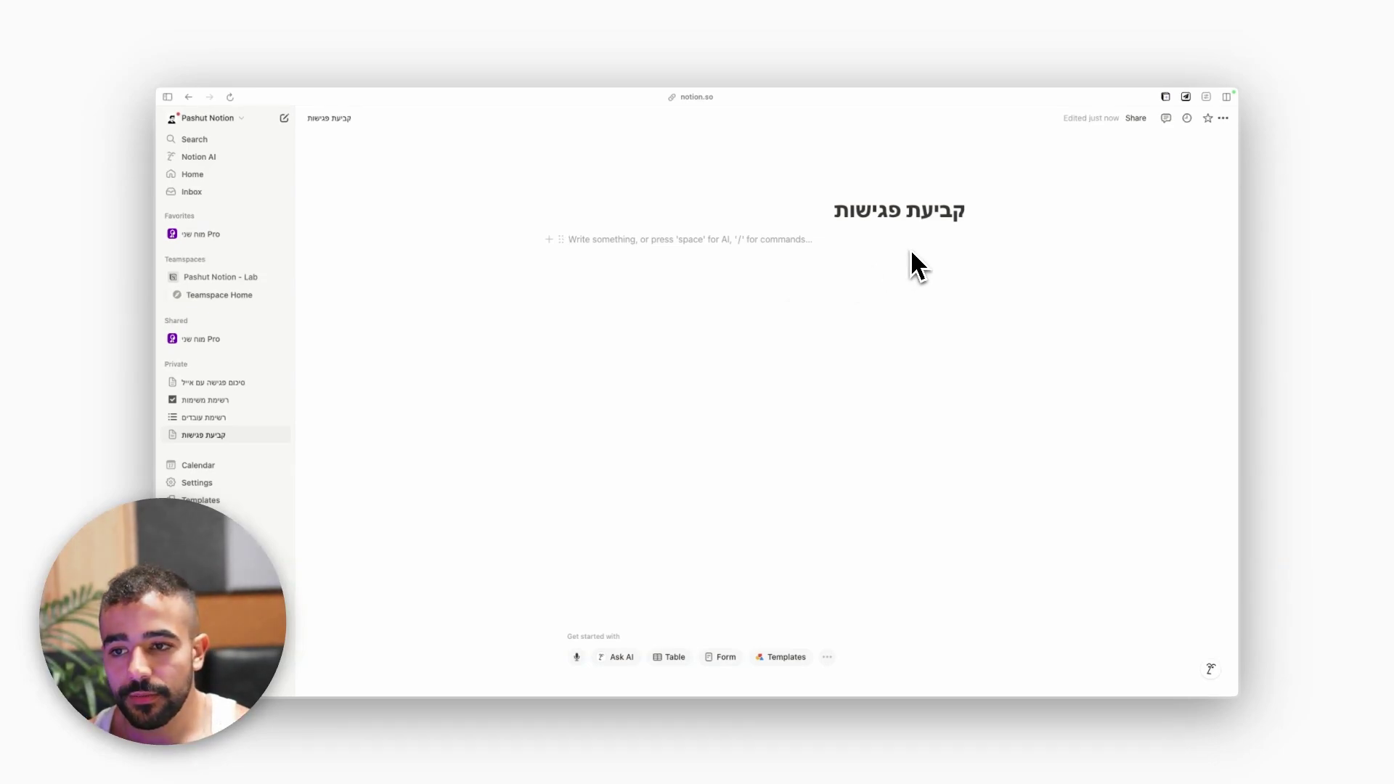
{"action": "type", "text": "/data"}
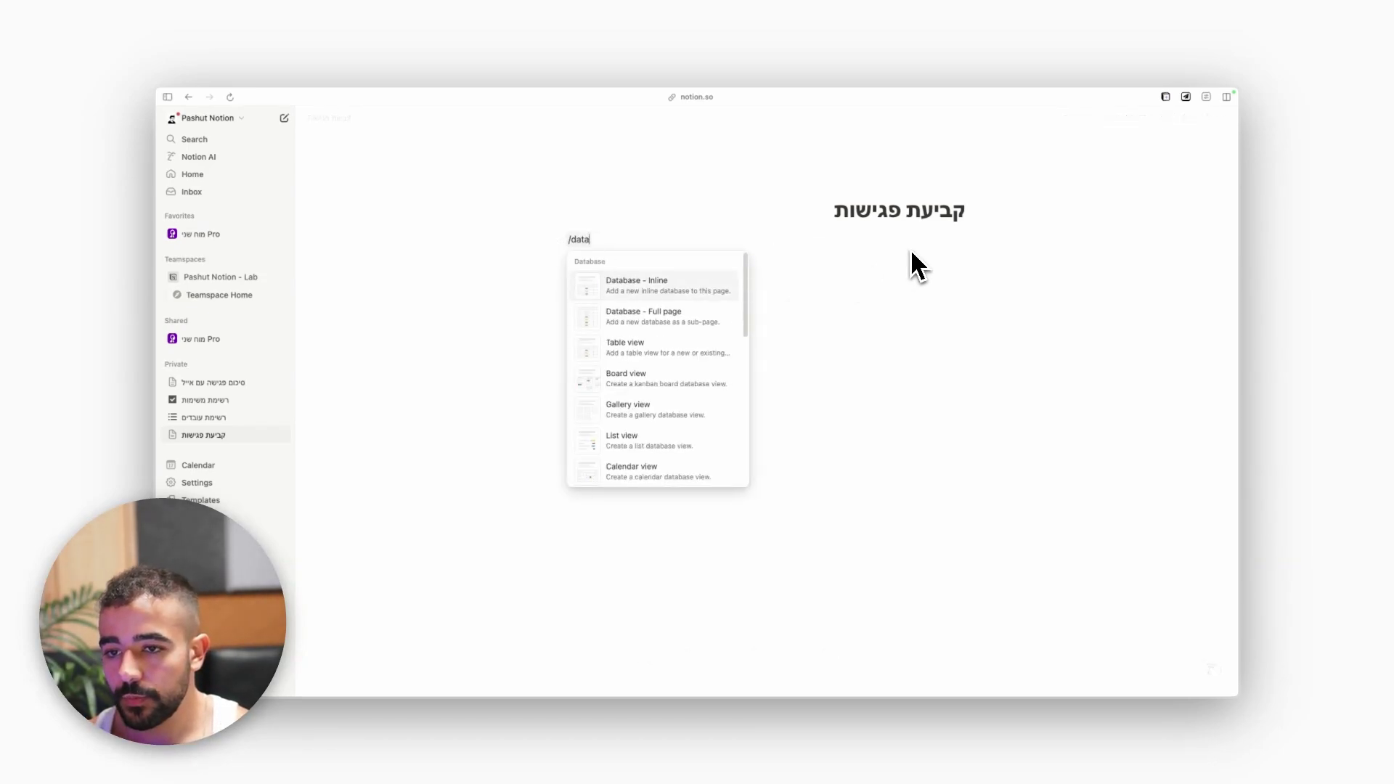
{"action": "key", "text": "Return"}
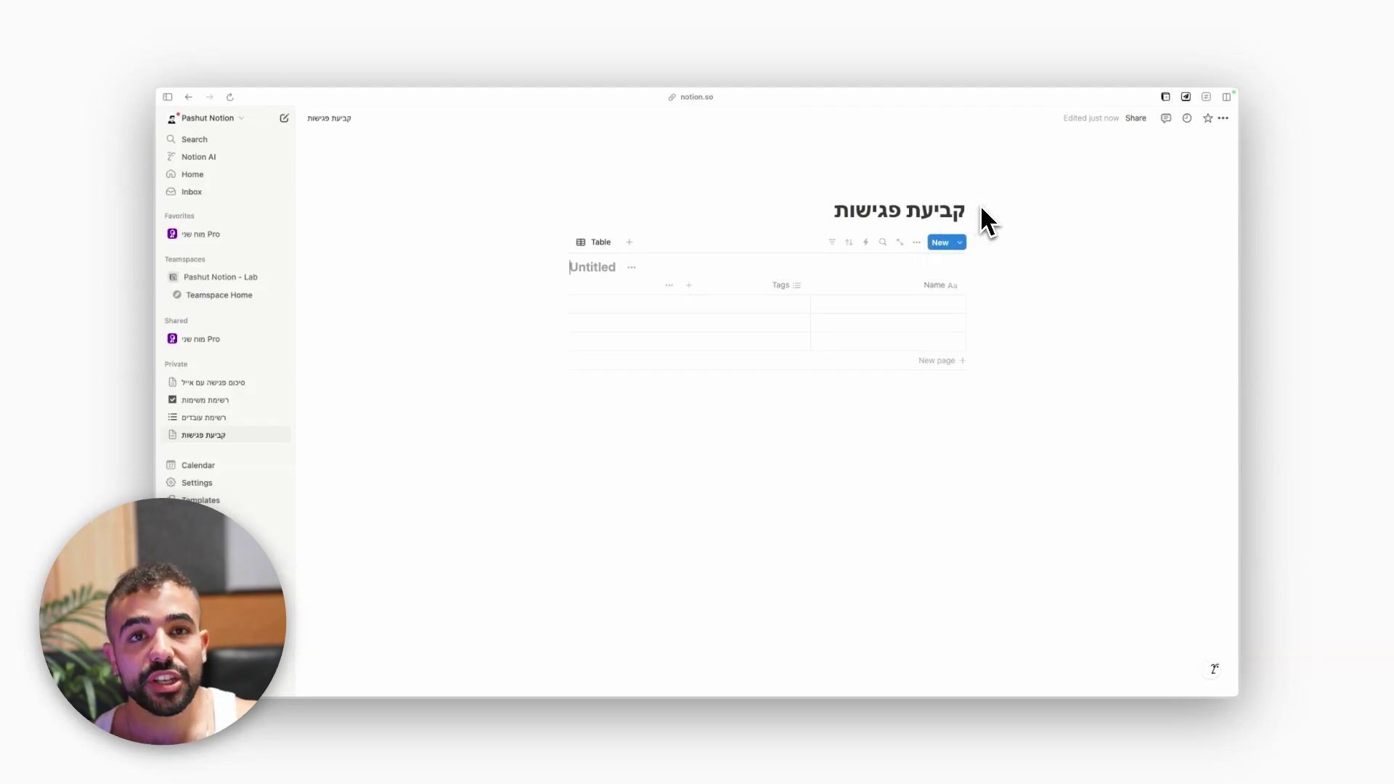
Set the meetings page to full width
{"action": "left_click", "coordinate": [1223, 117]}
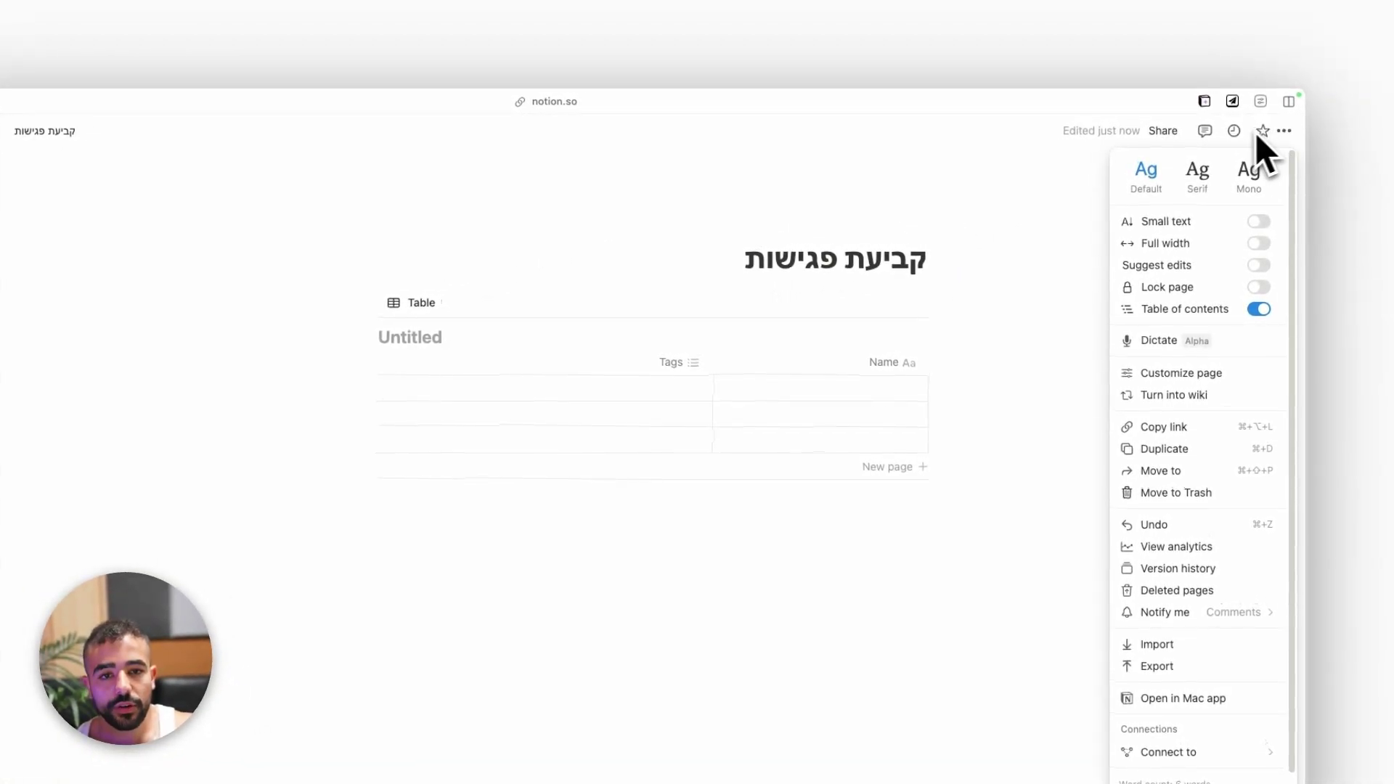
{"action": "left_click", "coordinate": [1254, 245]}
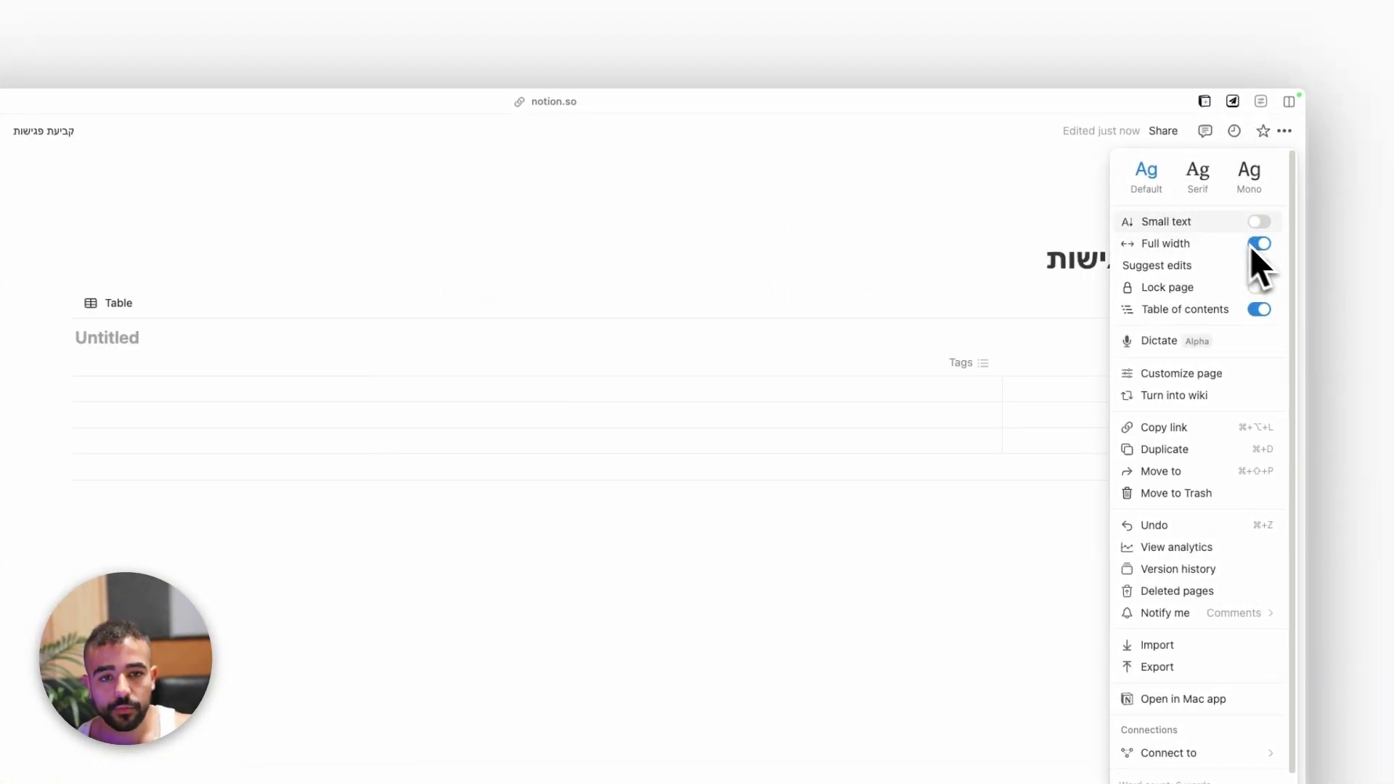
{"action": "left_click", "coordinate": [960, 226]}
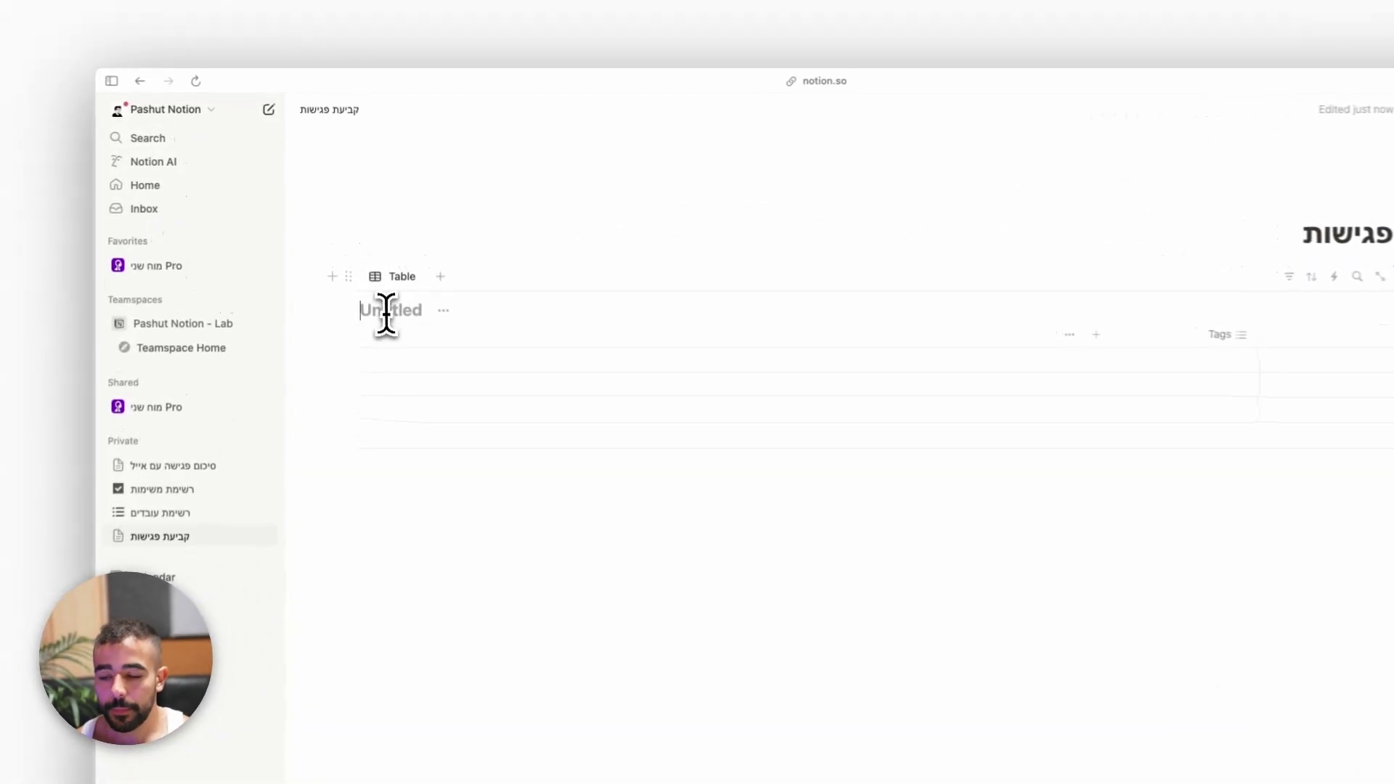
Name both the inline database and its table view "פגישות"
{"action": "left_click", "coordinate": [380, 337]}
{"action": "type", "text": "פגי"}
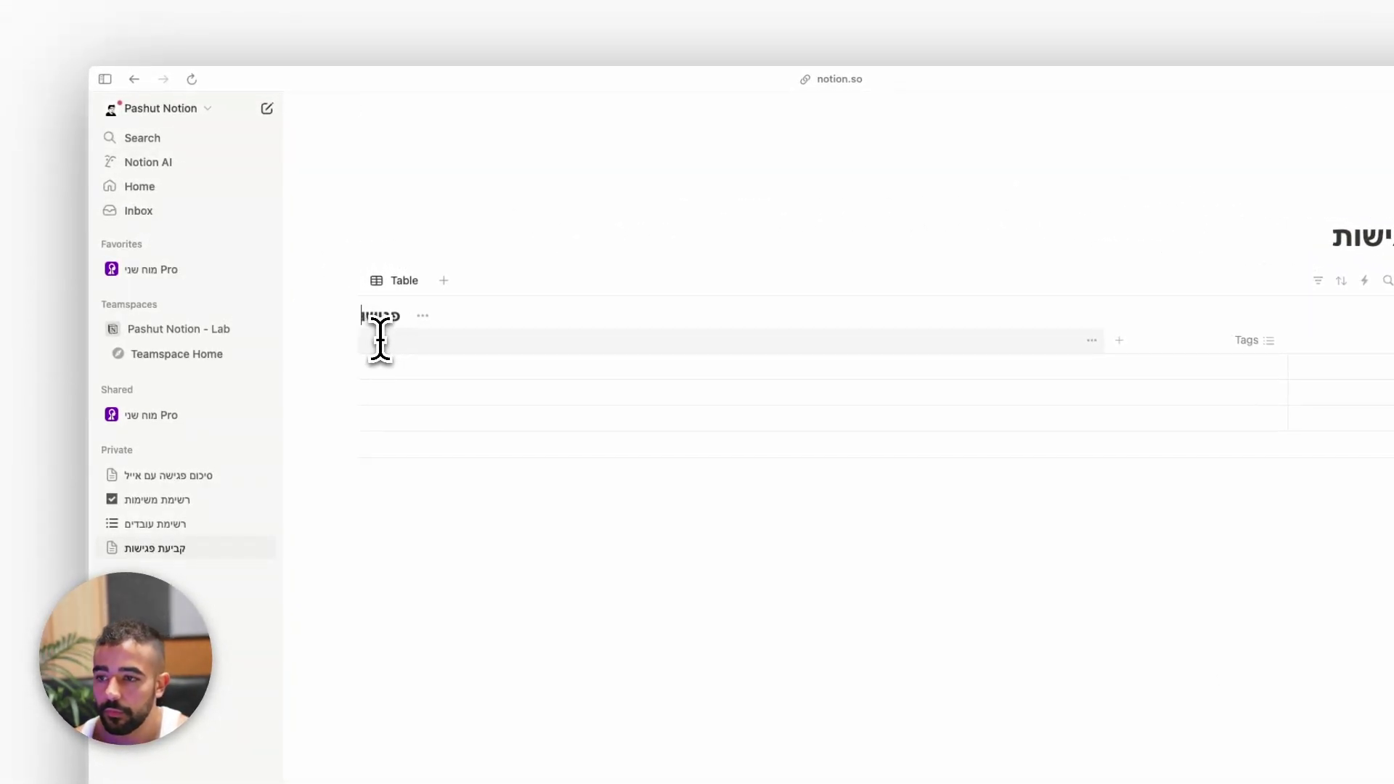
{"action": "type", "text": "שות"}
{"action": "left_click", "coordinate": [396, 284]}
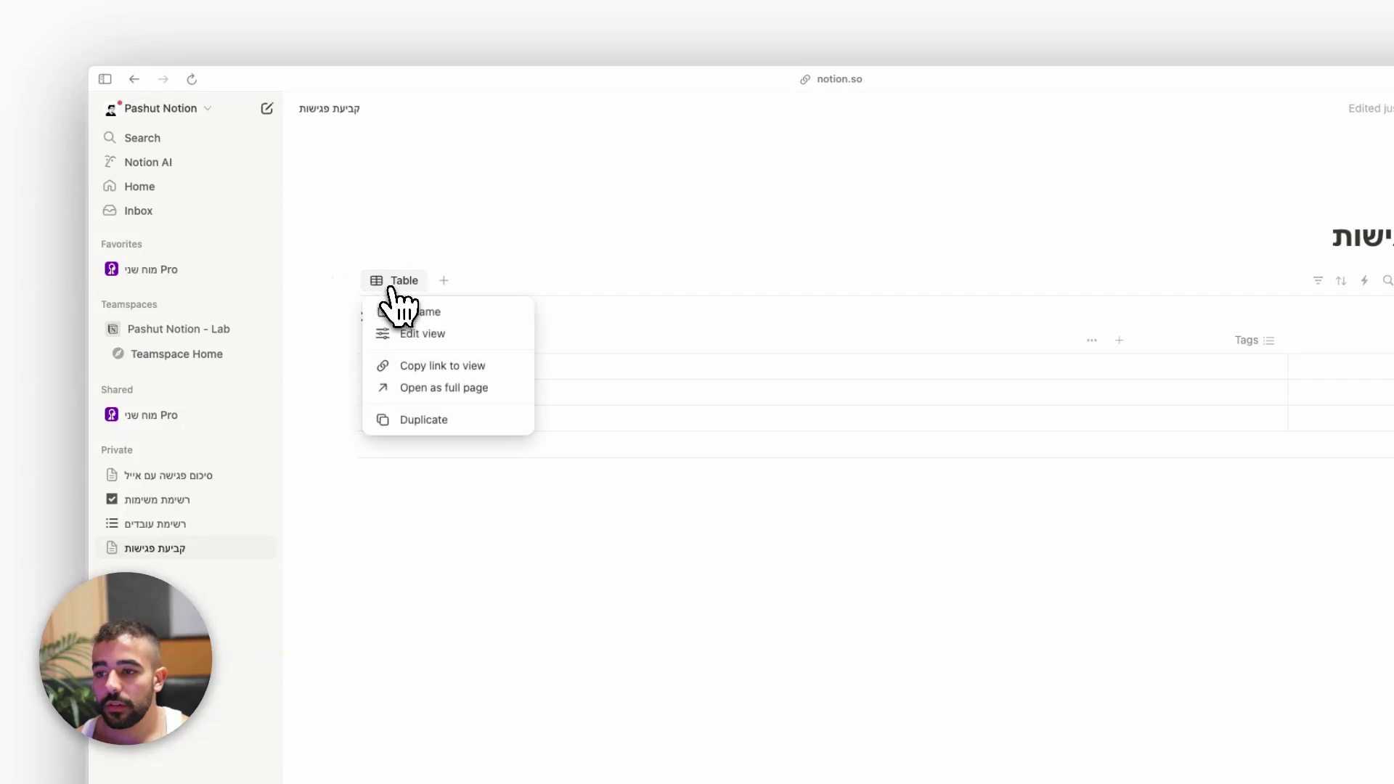
{"action": "left_click", "coordinate": [481, 336]}
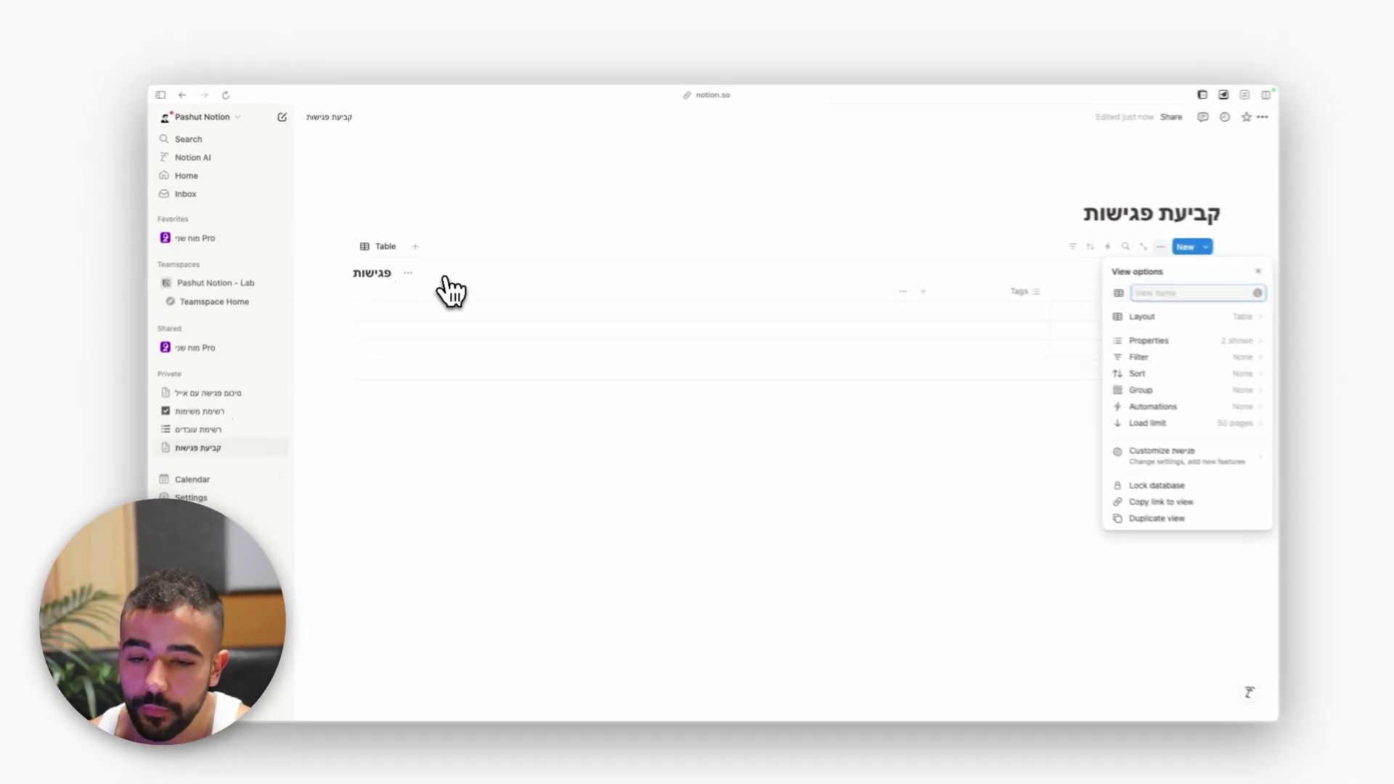
{"action": "type", "text": "פגישות"}
{"action": "left_click", "coordinate": [442, 285]}
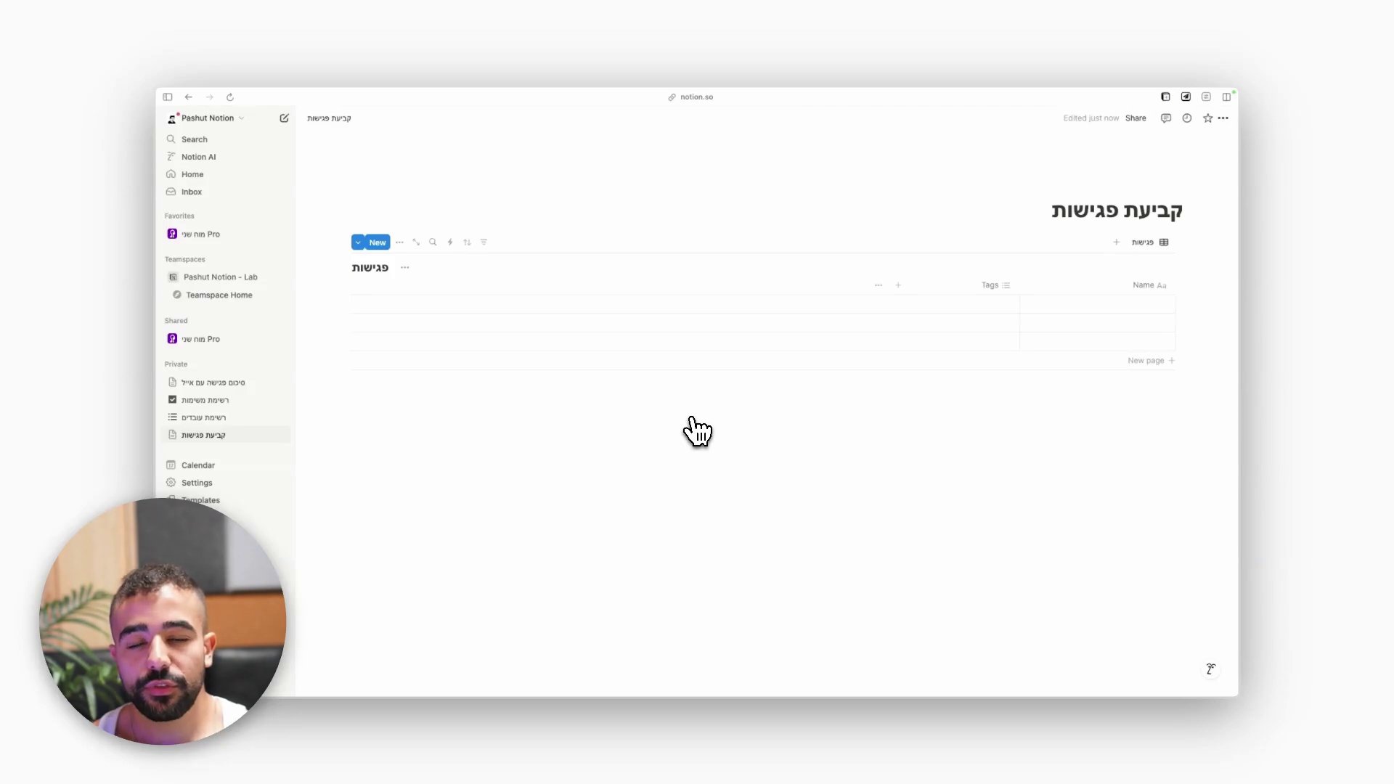
Rename the Name property to "שם" and delete the Tags property from the database
{"action": "left_click", "coordinate": [1128, 287]}
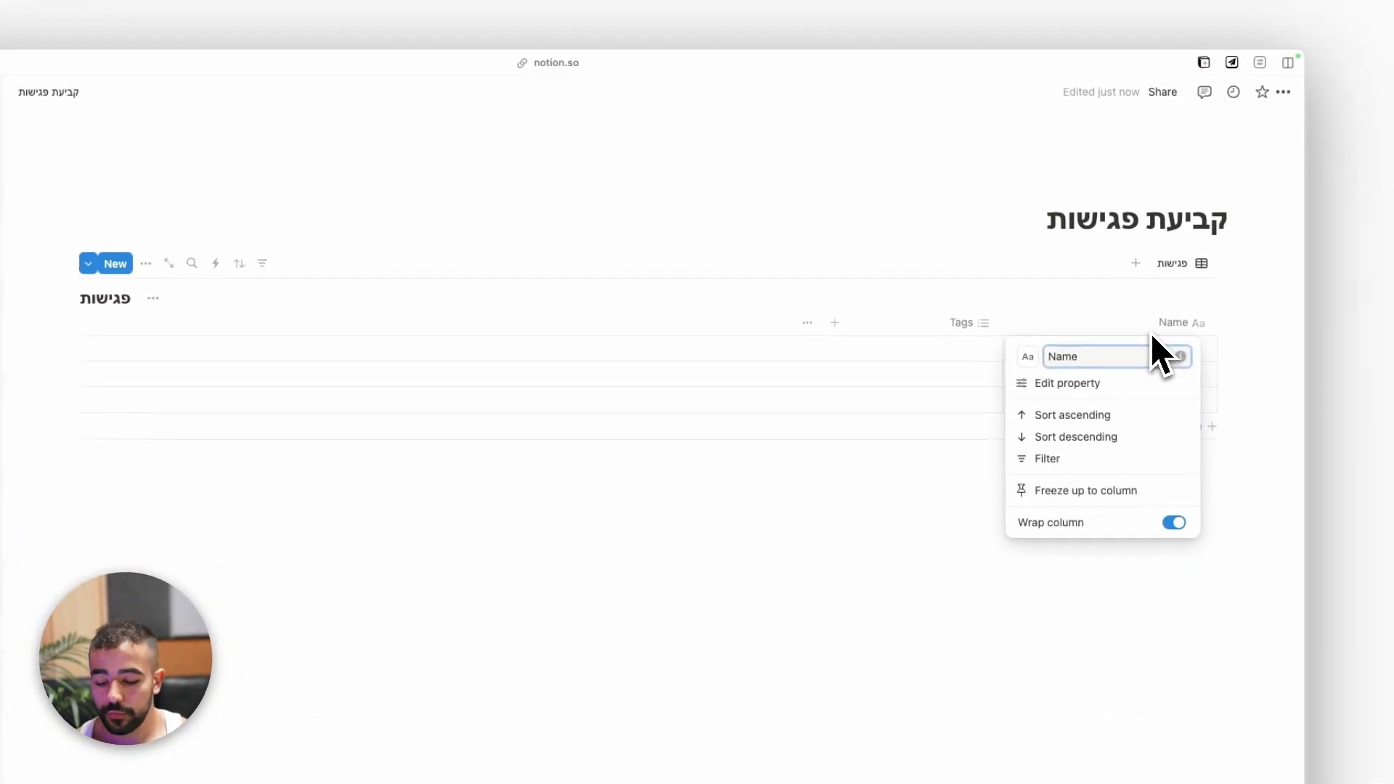
{"action": "key", "text": "super+a"}
{"action": "type", "text": "שם"}
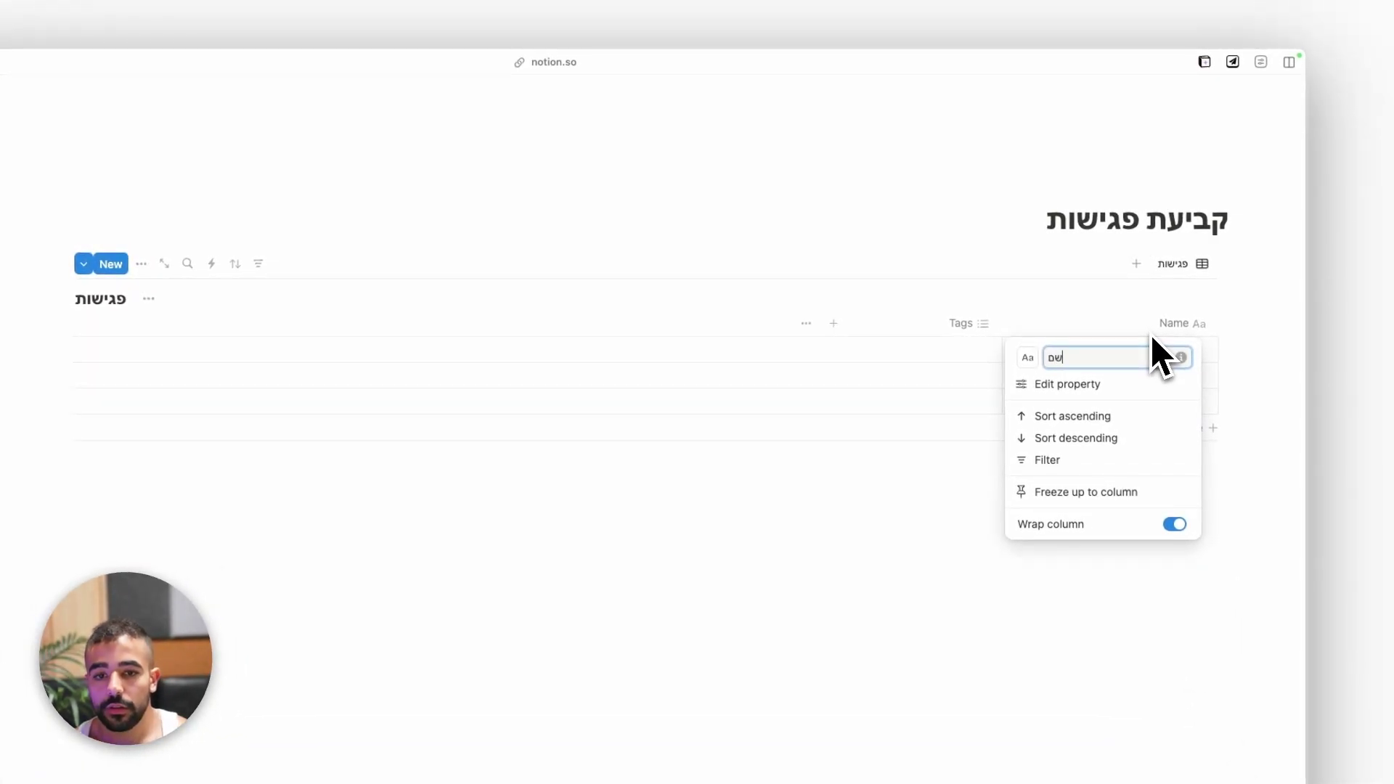
{"action": "key", "text": "Return"}
{"action": "left_click", "coordinate": [973, 318]}
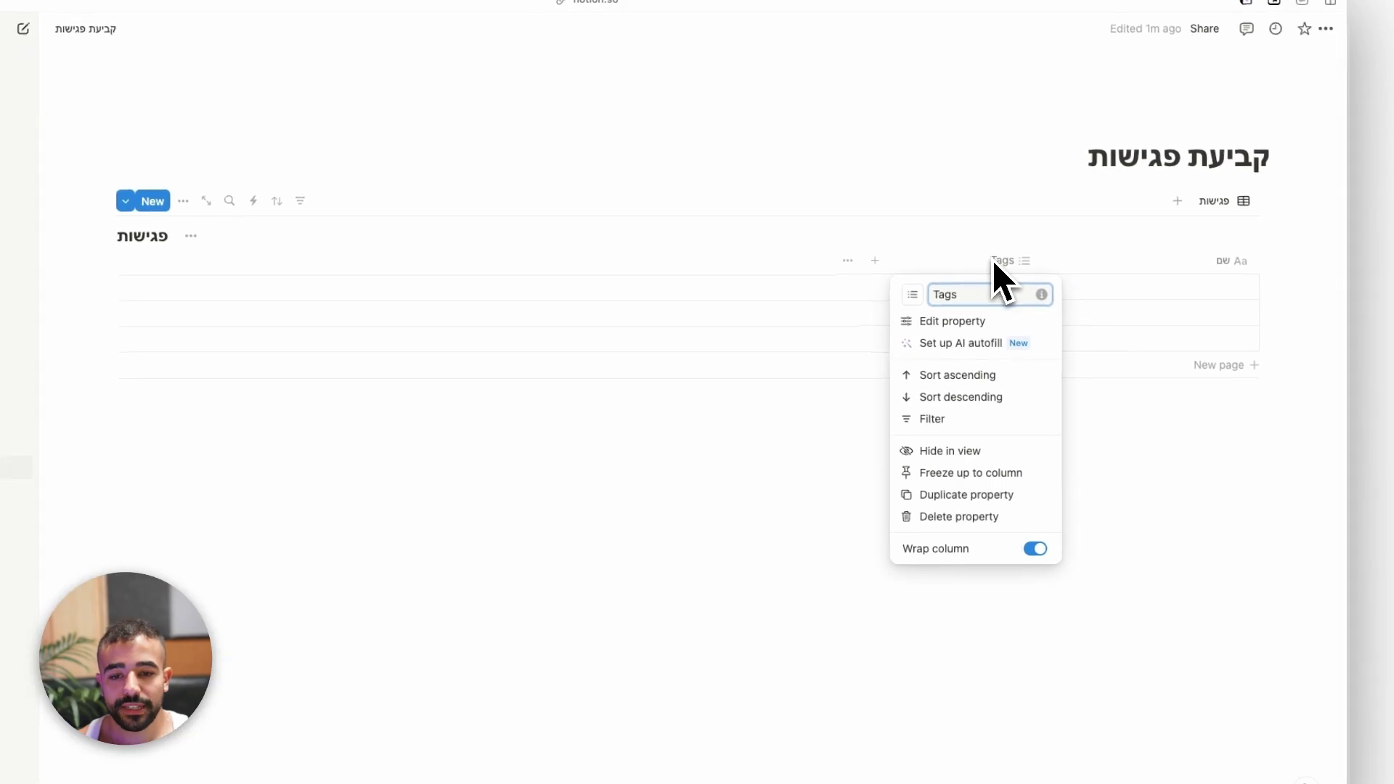
{"action": "left_click", "coordinate": [970, 514]}
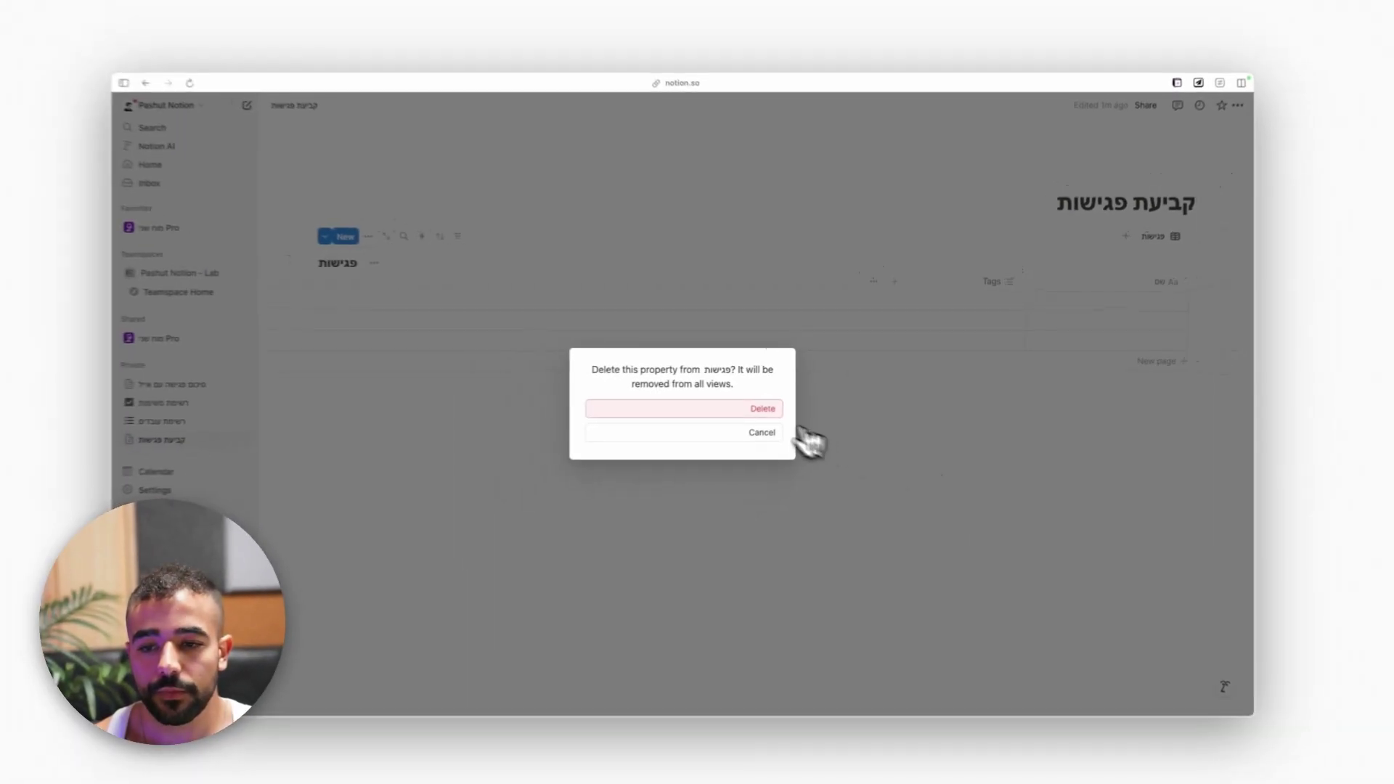
{"action": "left_click", "coordinate": [698, 425]}
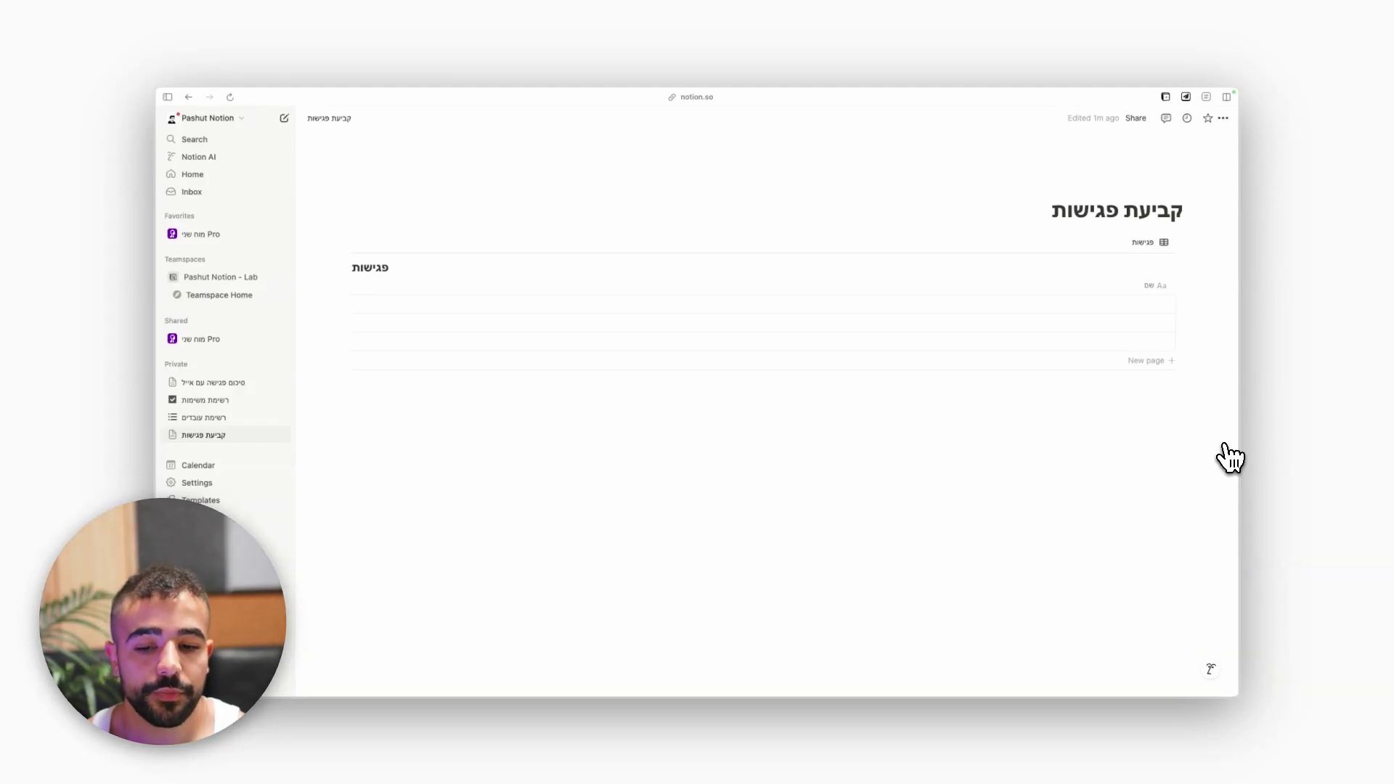
Add a multi-select property named "משתתפים" to the meetings database
{"action": "left_click", "coordinate": [1011, 285]}
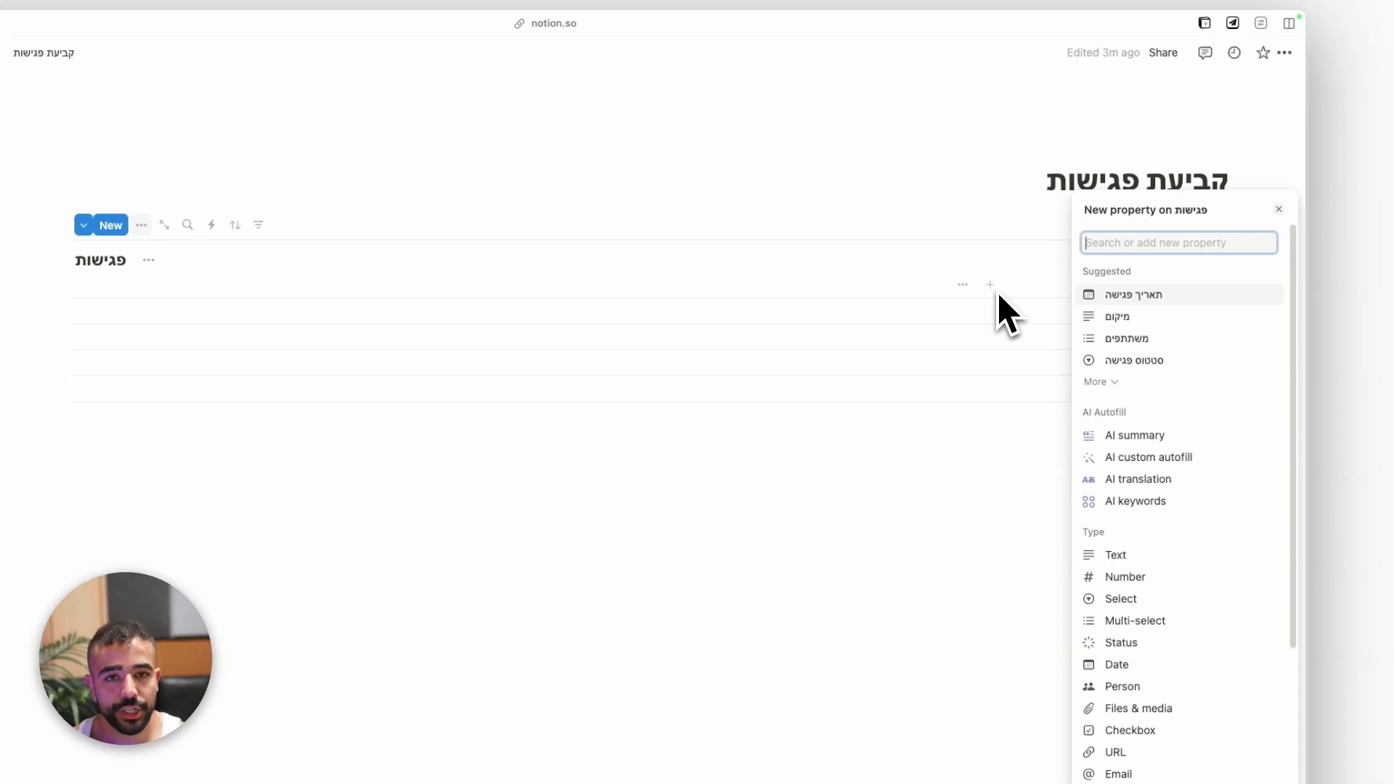
{"action": "type", "text": "multi"}
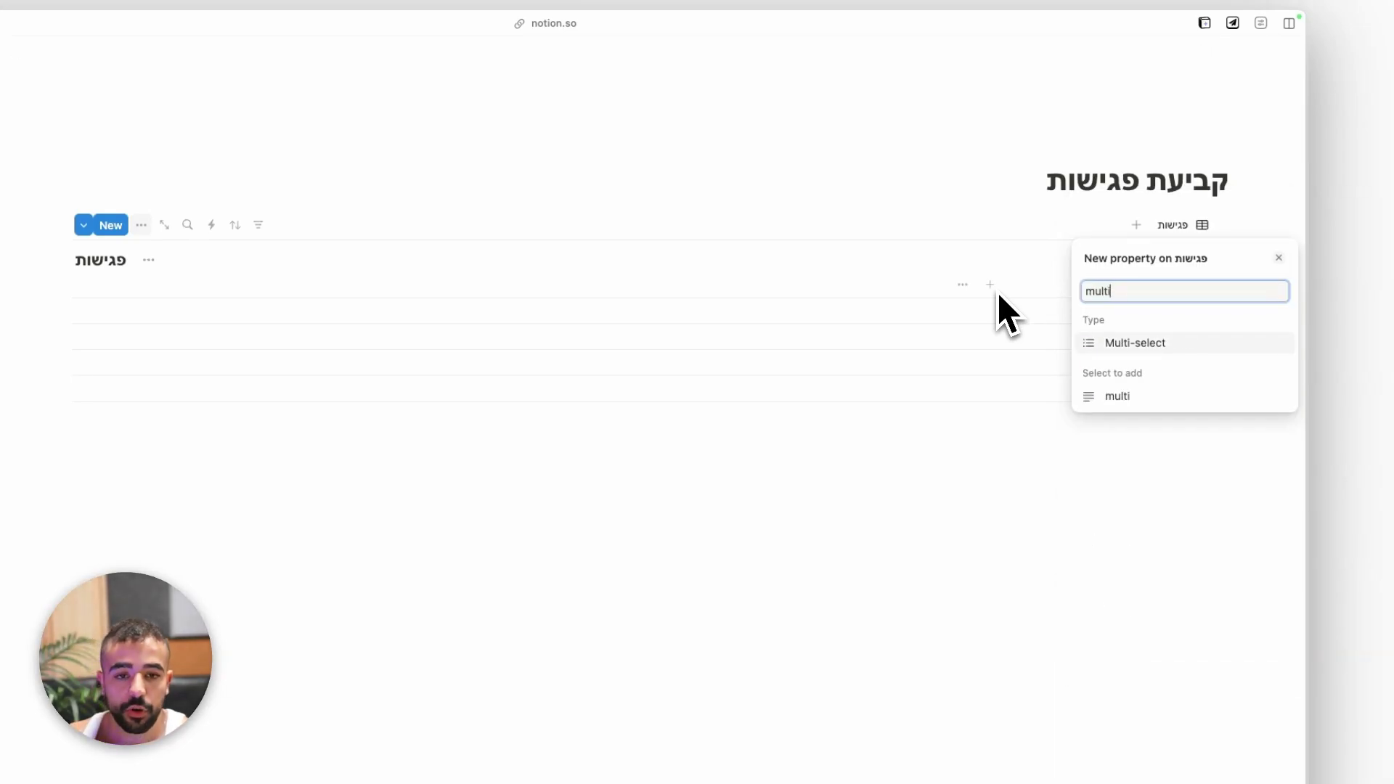
{"action": "key", "text": "ctrl+space"}
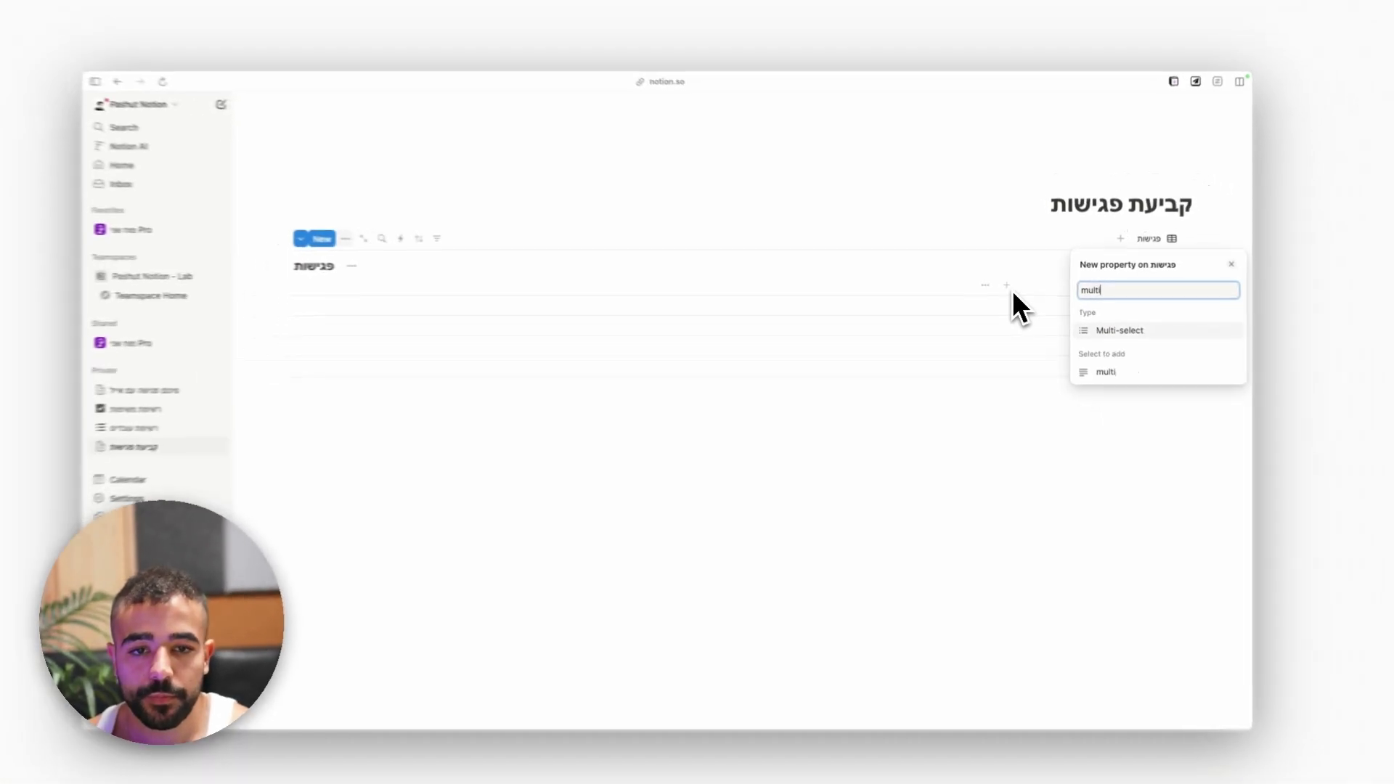
{"action": "key", "text": "Return"}
{"action": "type", "text": "משתתפים"}
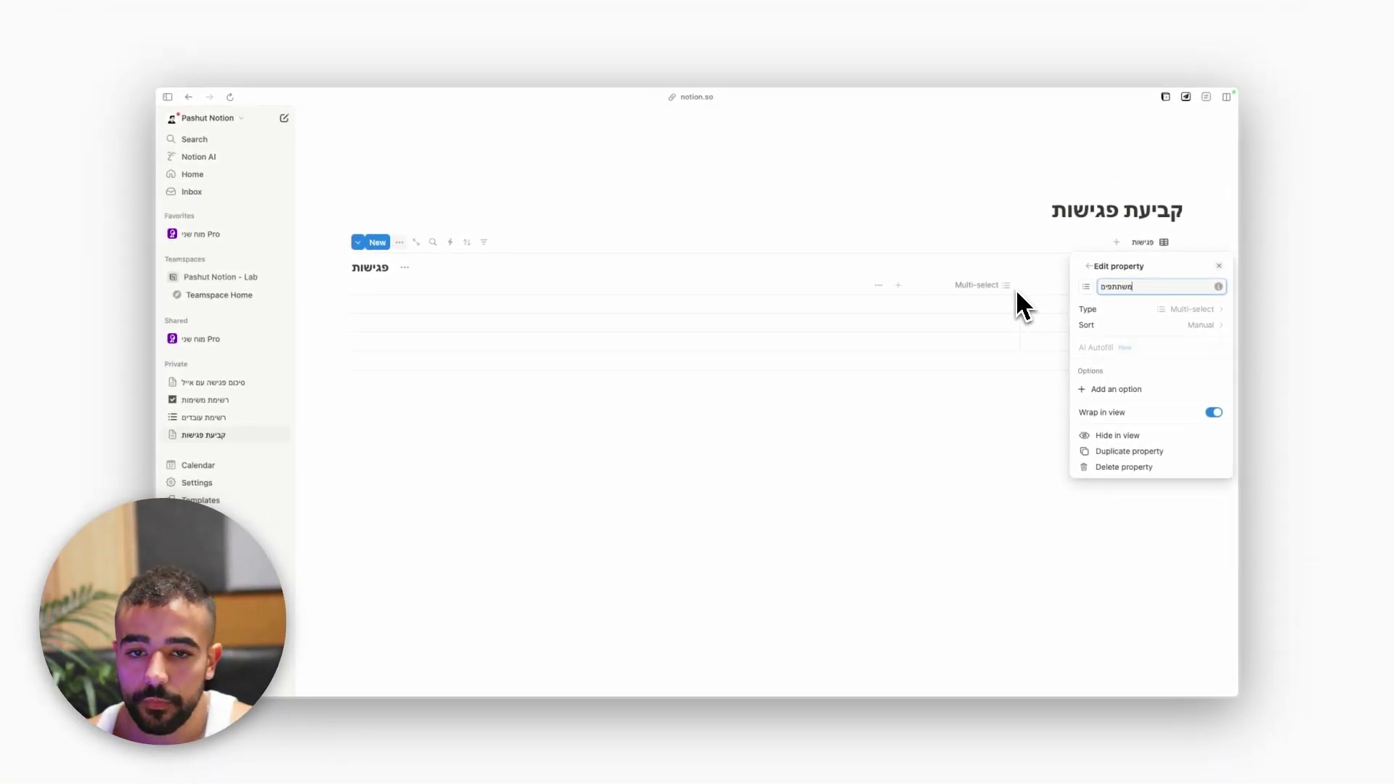
{"action": "key", "text": "Return"}
Add a date property named "תאריך" and a text property named "הערות"
{"action": "left_click", "coordinate": [898, 285]}
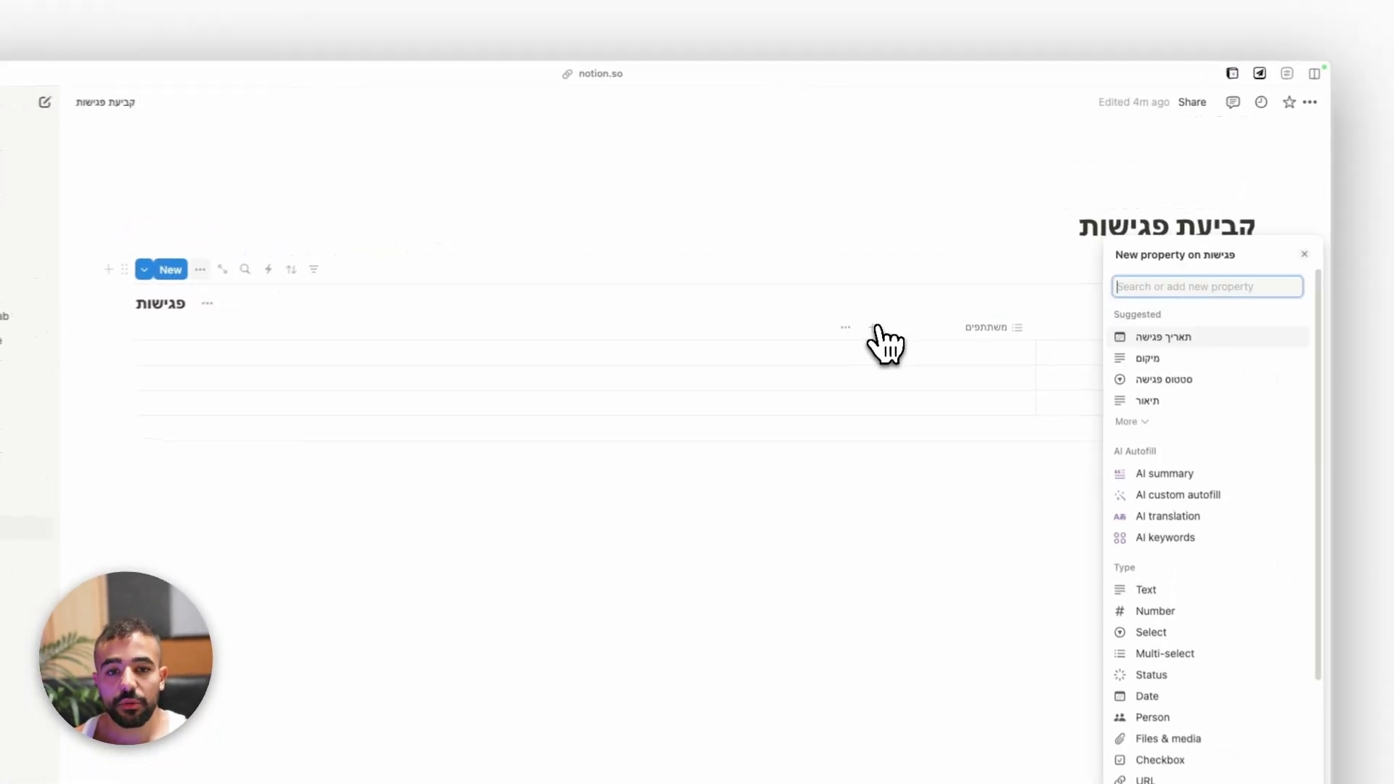
{"action": "type", "text": "date"}
{"action": "key", "text": "Return"}
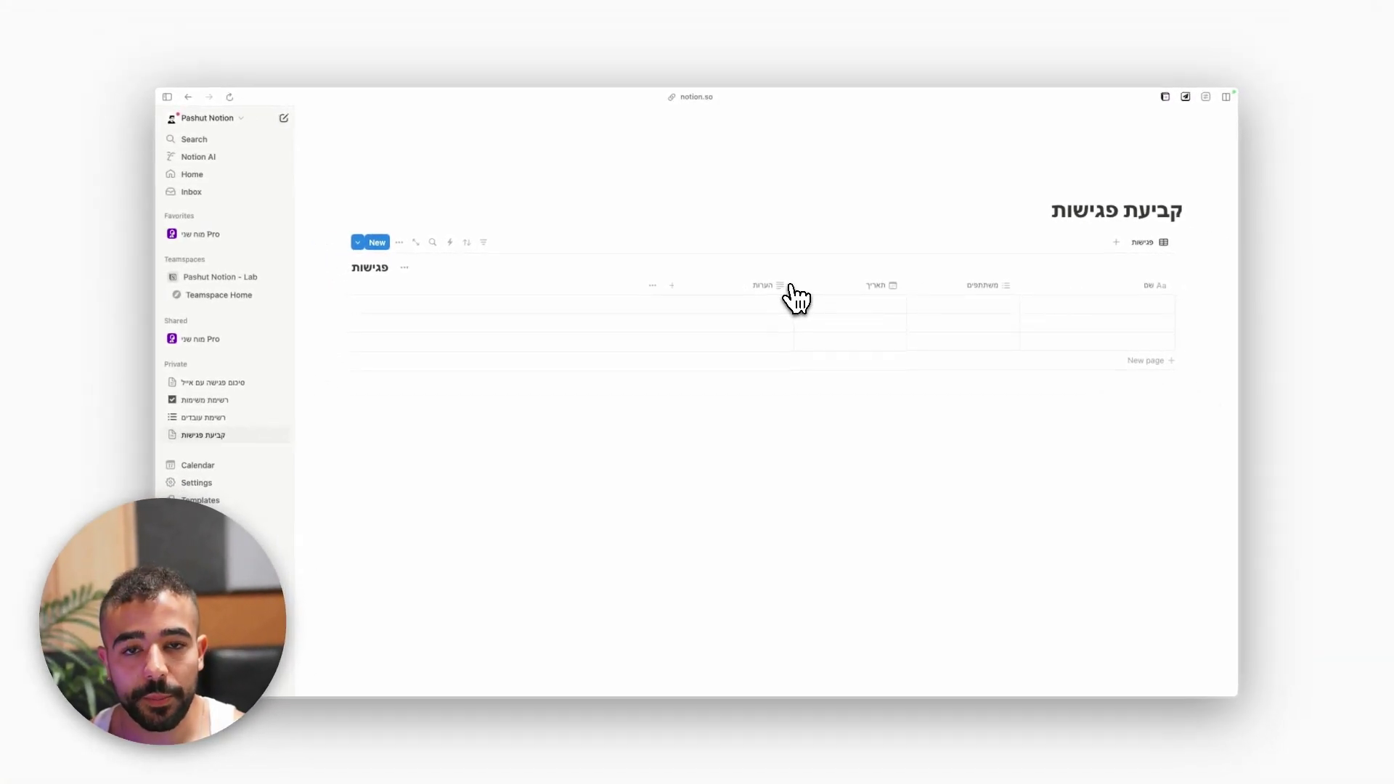
Title the first row "פגישה עם עורך דין" and create two participant tags for it: a person's first name and "עורך דין"
{"action": "left_click", "coordinate": [1093, 304]}
{"action": "type", "text": "פגישה עם עורך דין"}
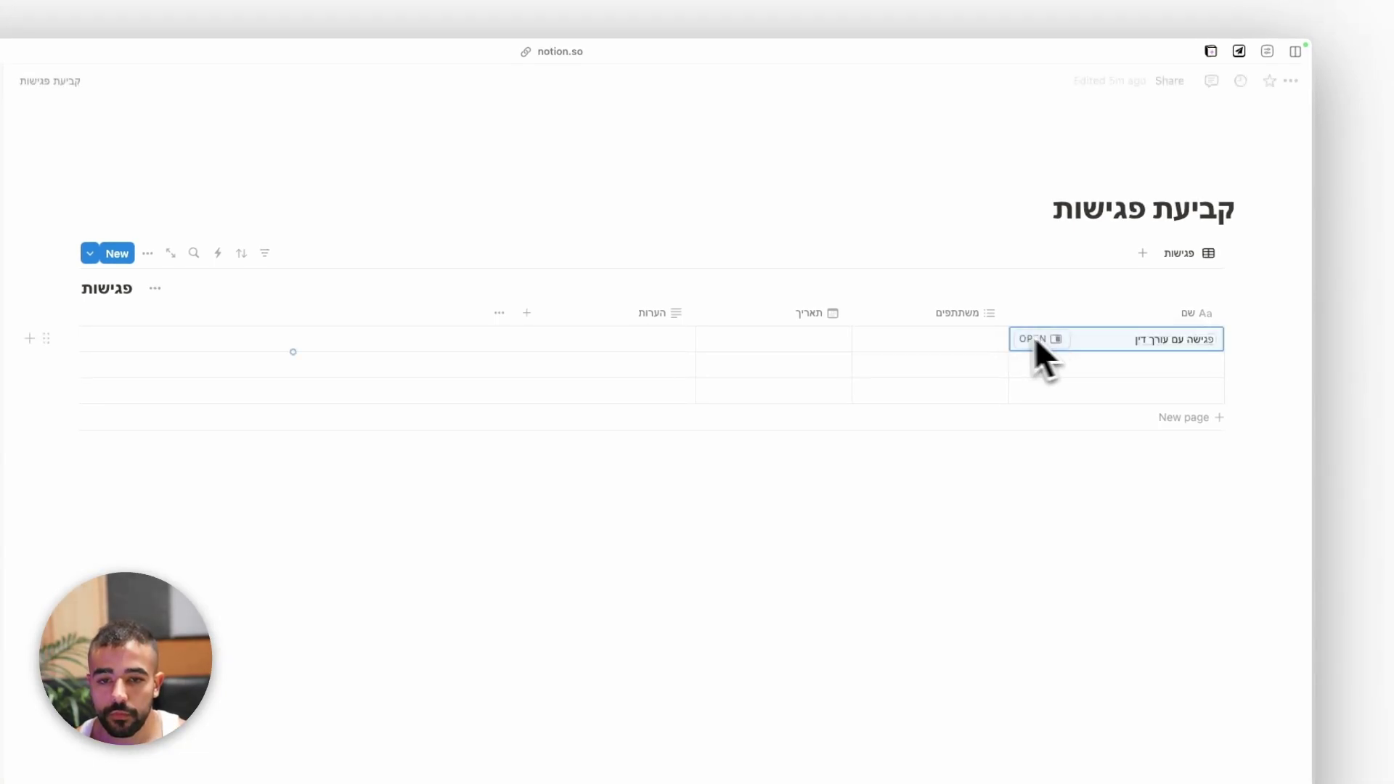
{"action": "left_click", "coordinate": [982, 339]}
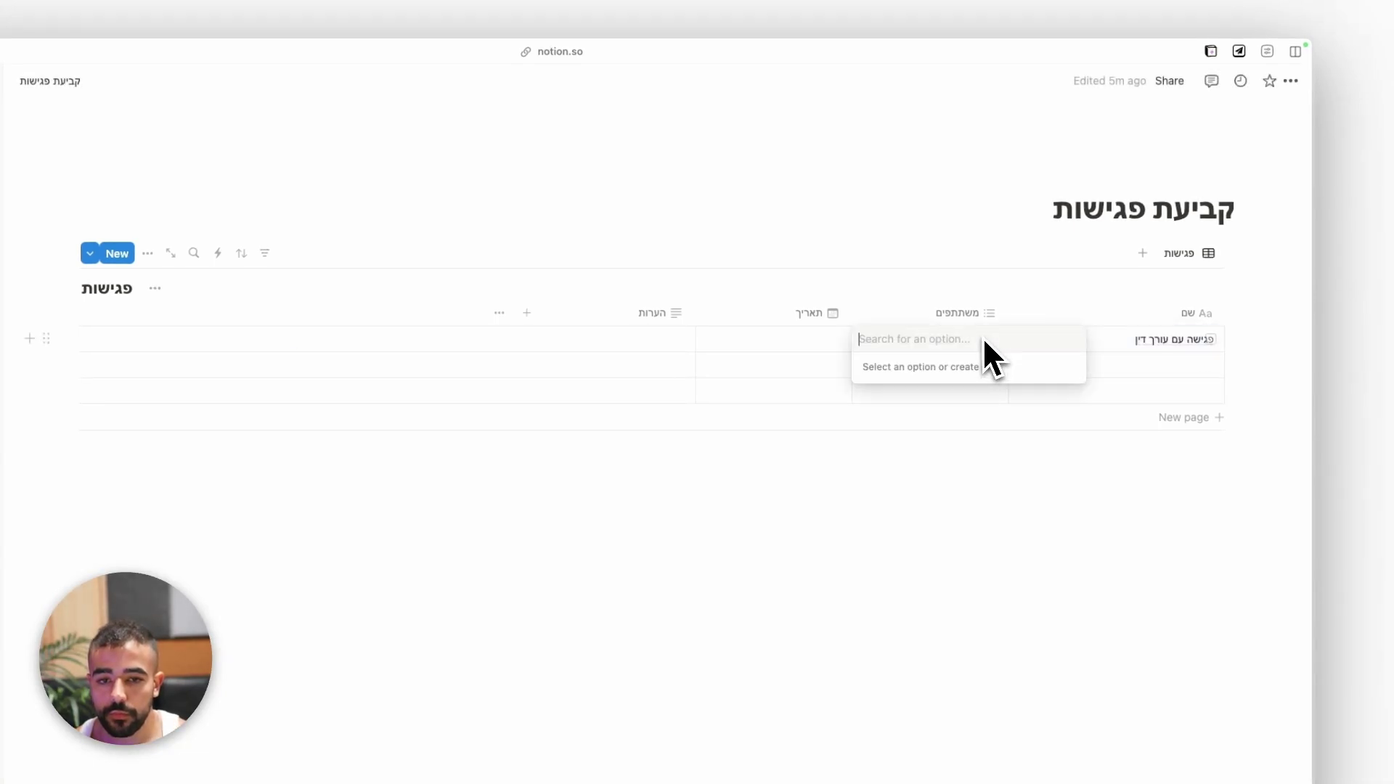
{"action": "type", "text": "איליי"}
{"action": "key", "text": "Return"}
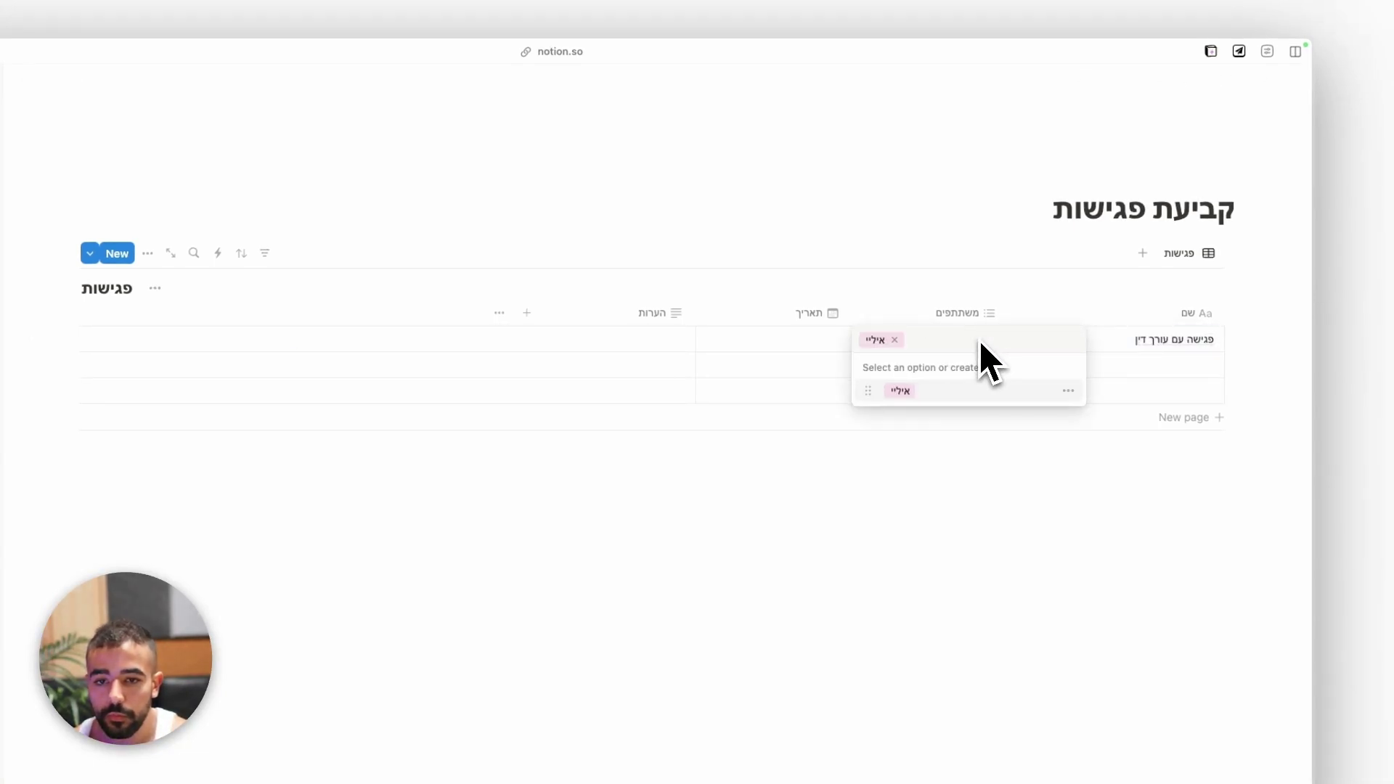
{"action": "type", "text": "עורך דין"}
{"action": "key", "text": "Return"}
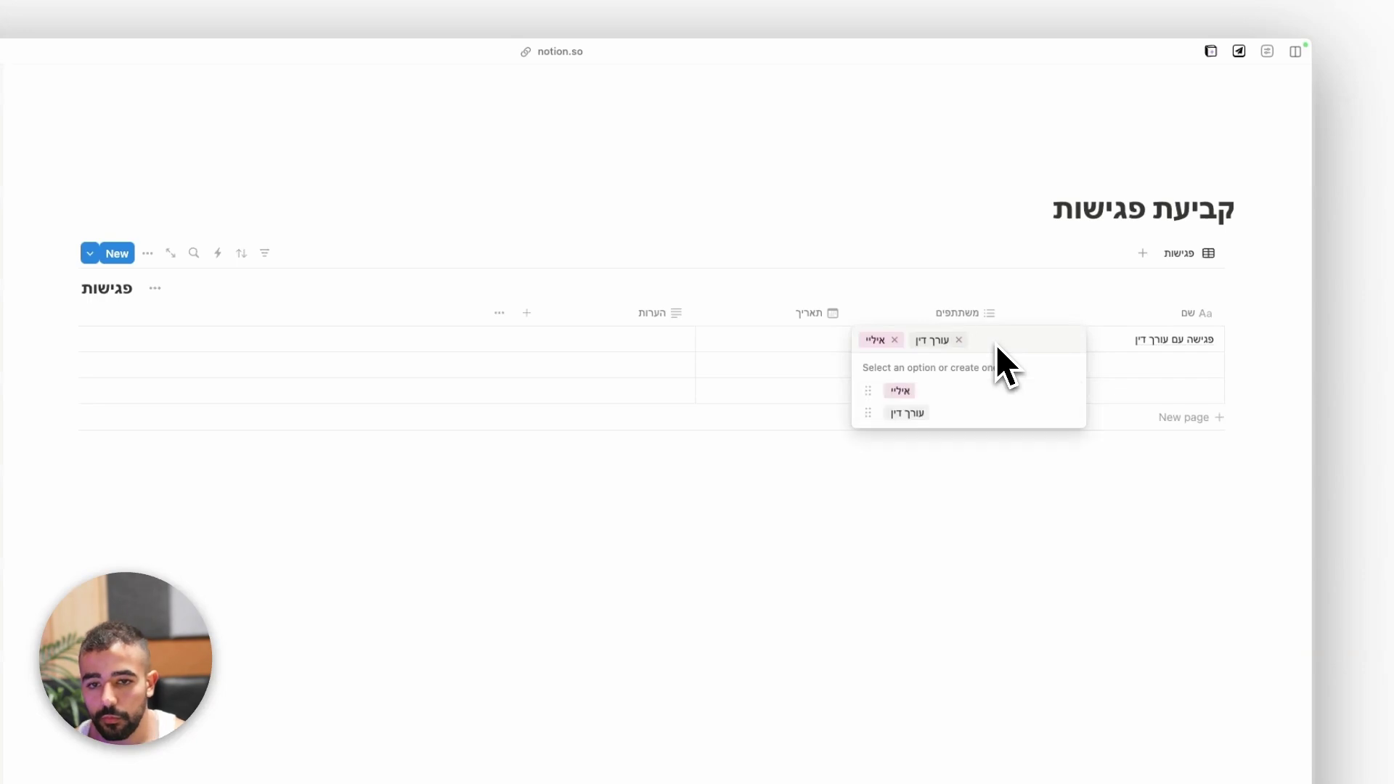
{"action": "key", "text": "Escape"}
Set the first meeting's date to November 19, 2024 and enter the note "לא לשכוח להביא מסמכים"
{"action": "left_click", "coordinate": [772, 341]}
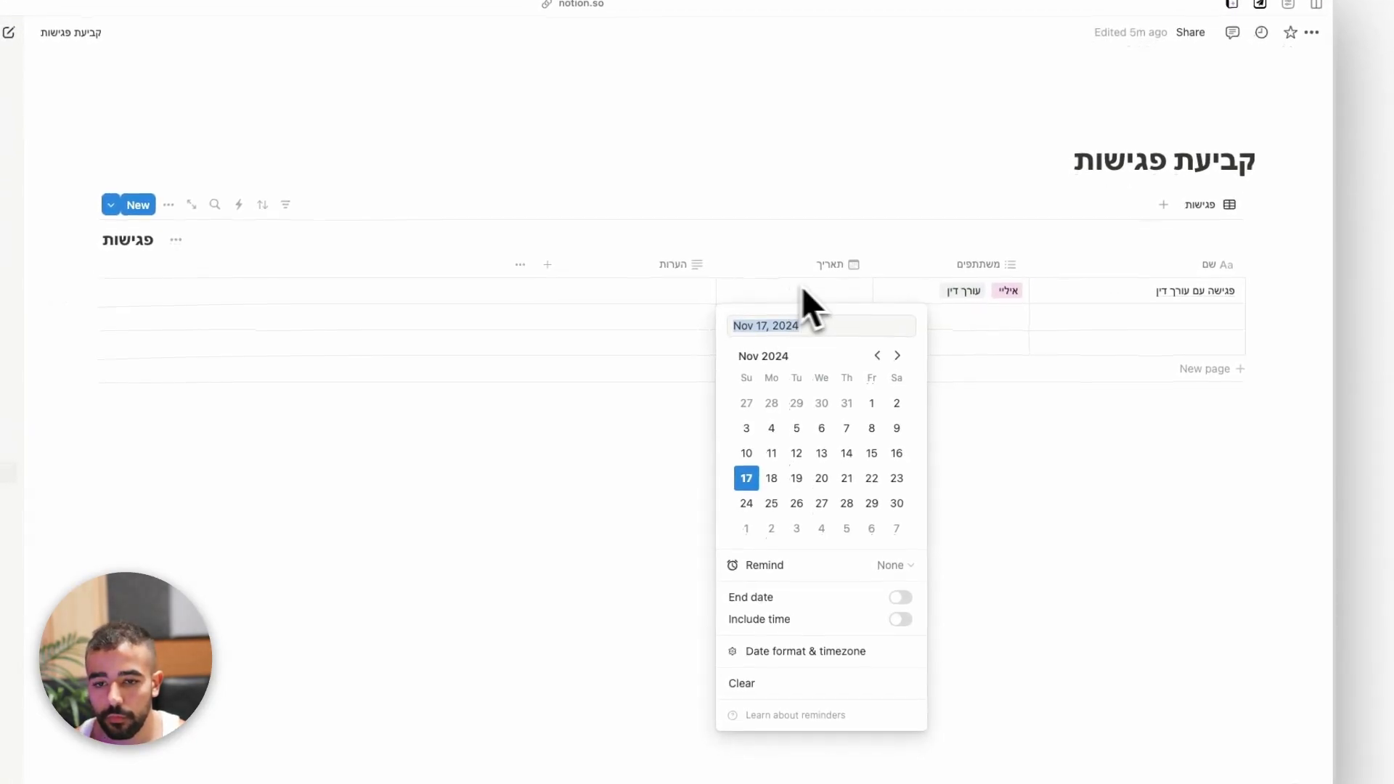
{"action": "left_click", "coordinate": [798, 477]}
{"action": "left_click", "coordinate": [657, 292]}
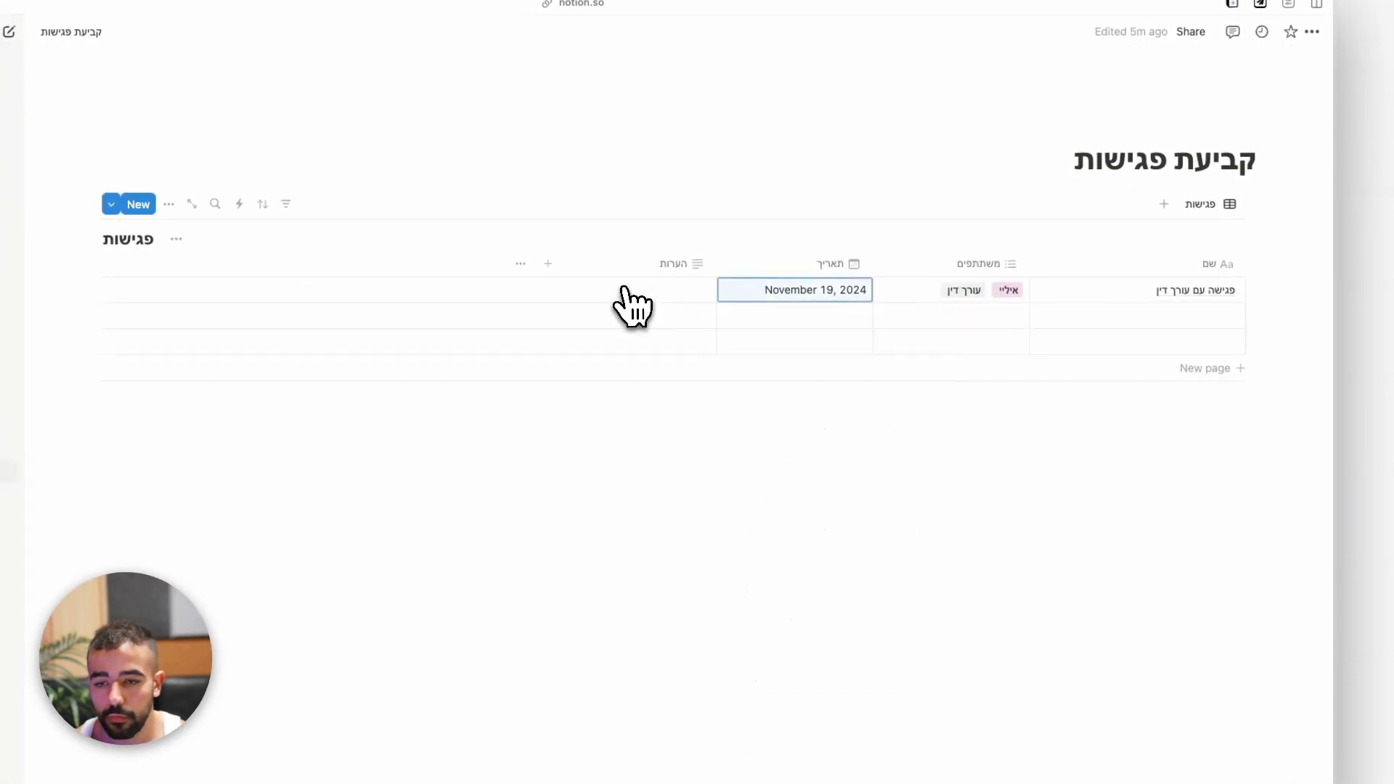
{"action": "left_click", "coordinate": [639, 296]}
{"action": "type", "text": "לא"}
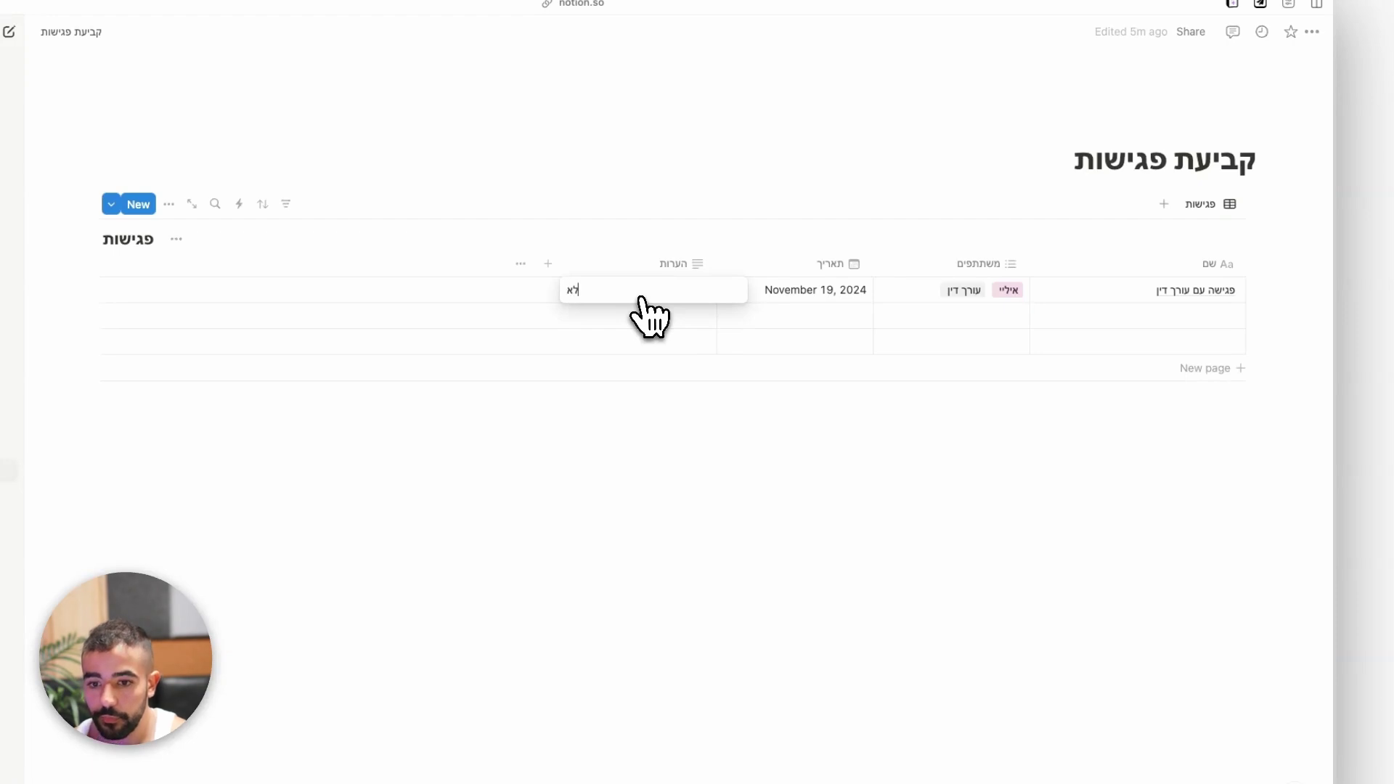
{"action": "type", "text": " לשכוח להביא מסמכי"}
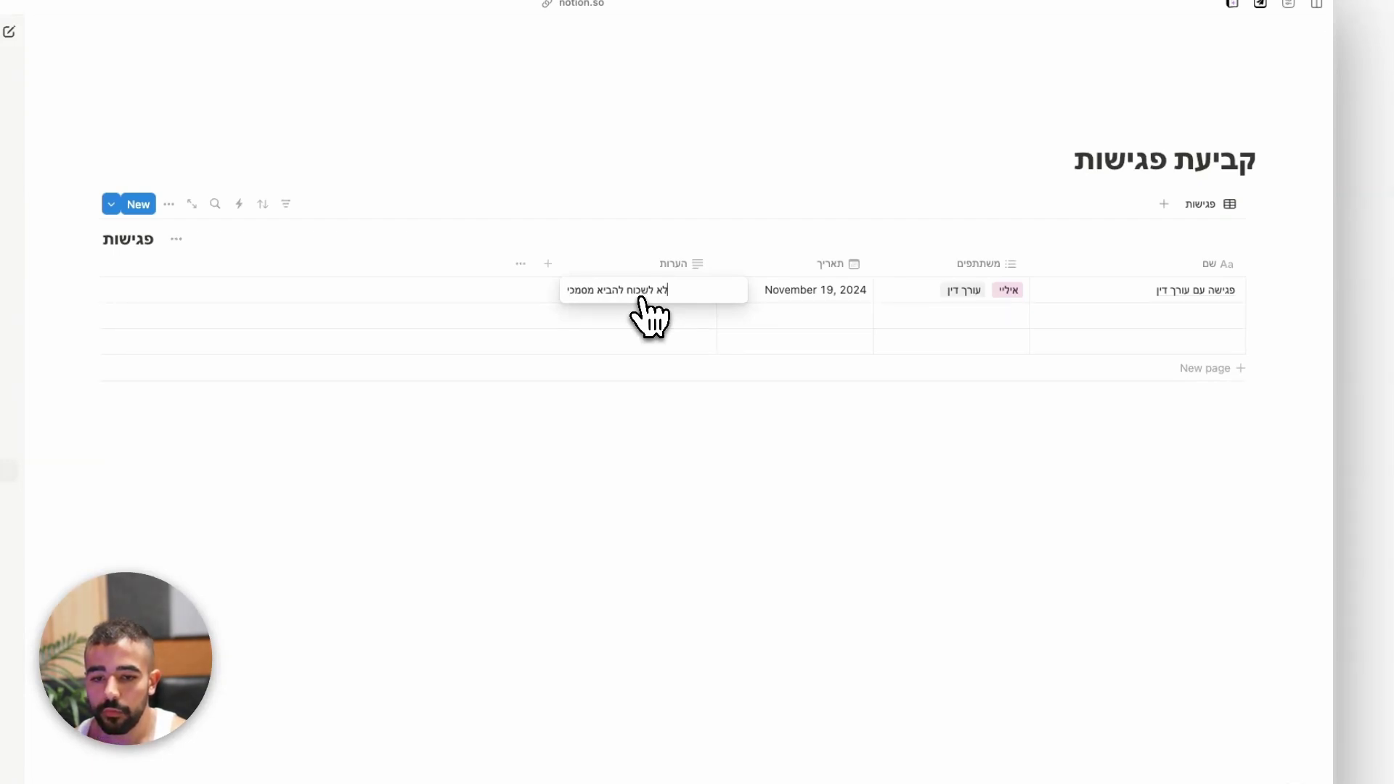
{"action": "type", "text": "ם"}
Title the second row "פגישה עם" plus the attendee's first name, and tag the existing person and a new tag with the attendee's first name as participants
{"action": "left_click", "coordinate": [1145, 320]}
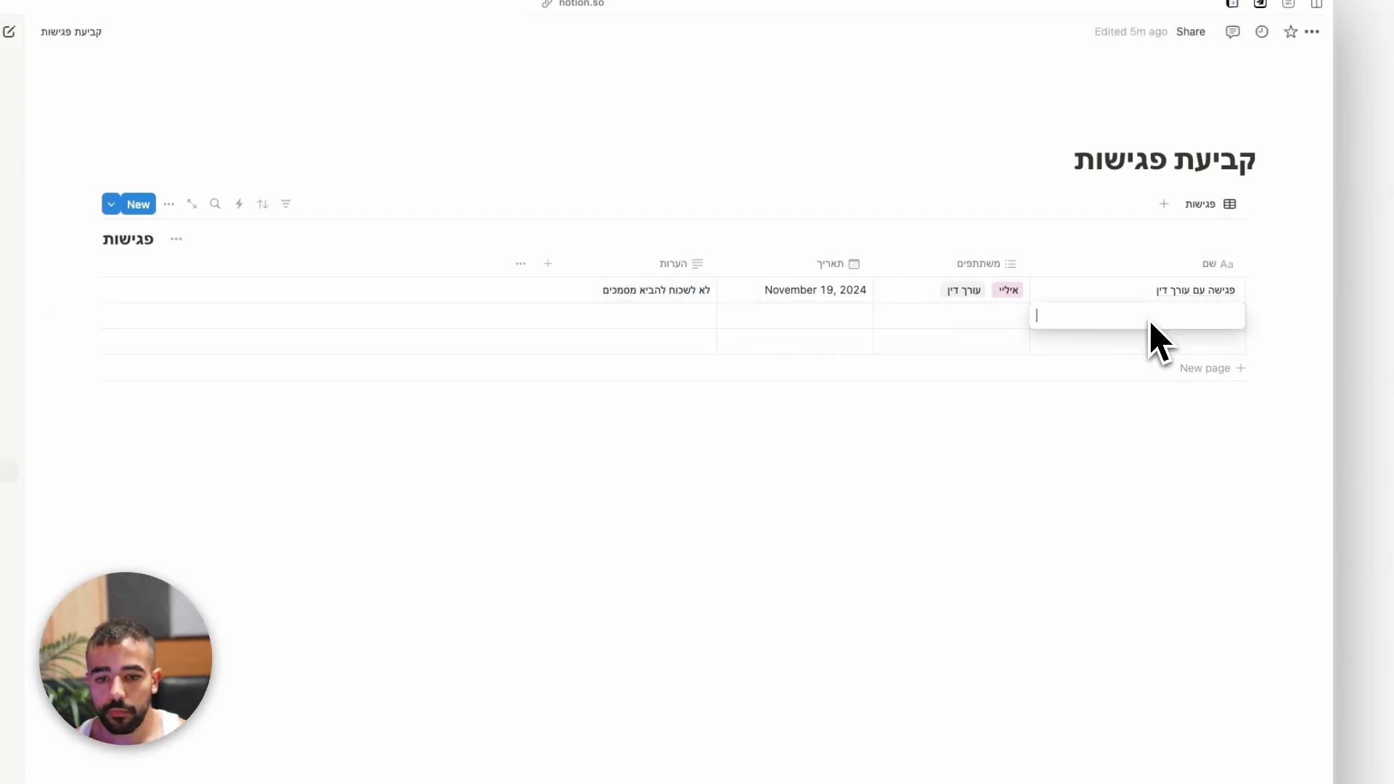
{"action": "type", "text": "פגישה עם טל"}
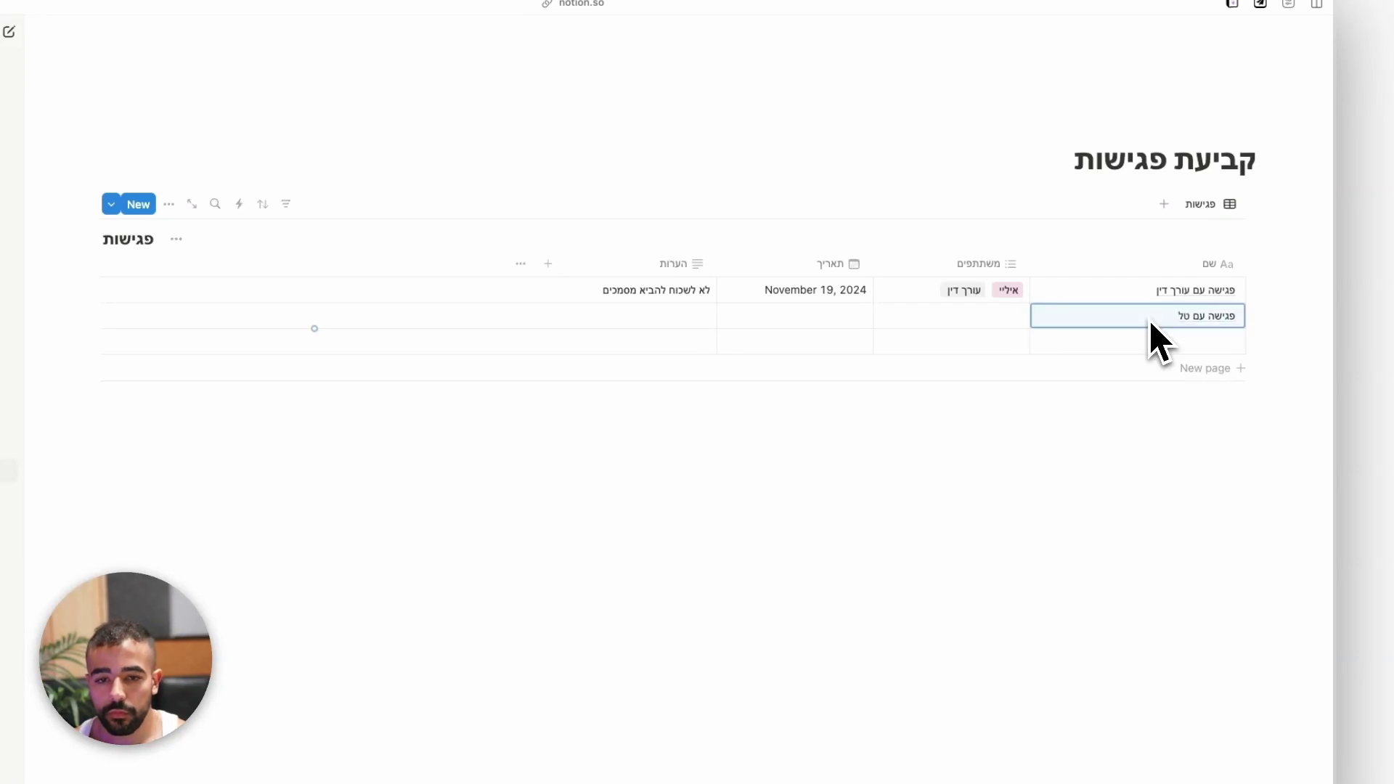
{"action": "key", "text": "Return"}
{"action": "left_click", "coordinate": [988, 325]}
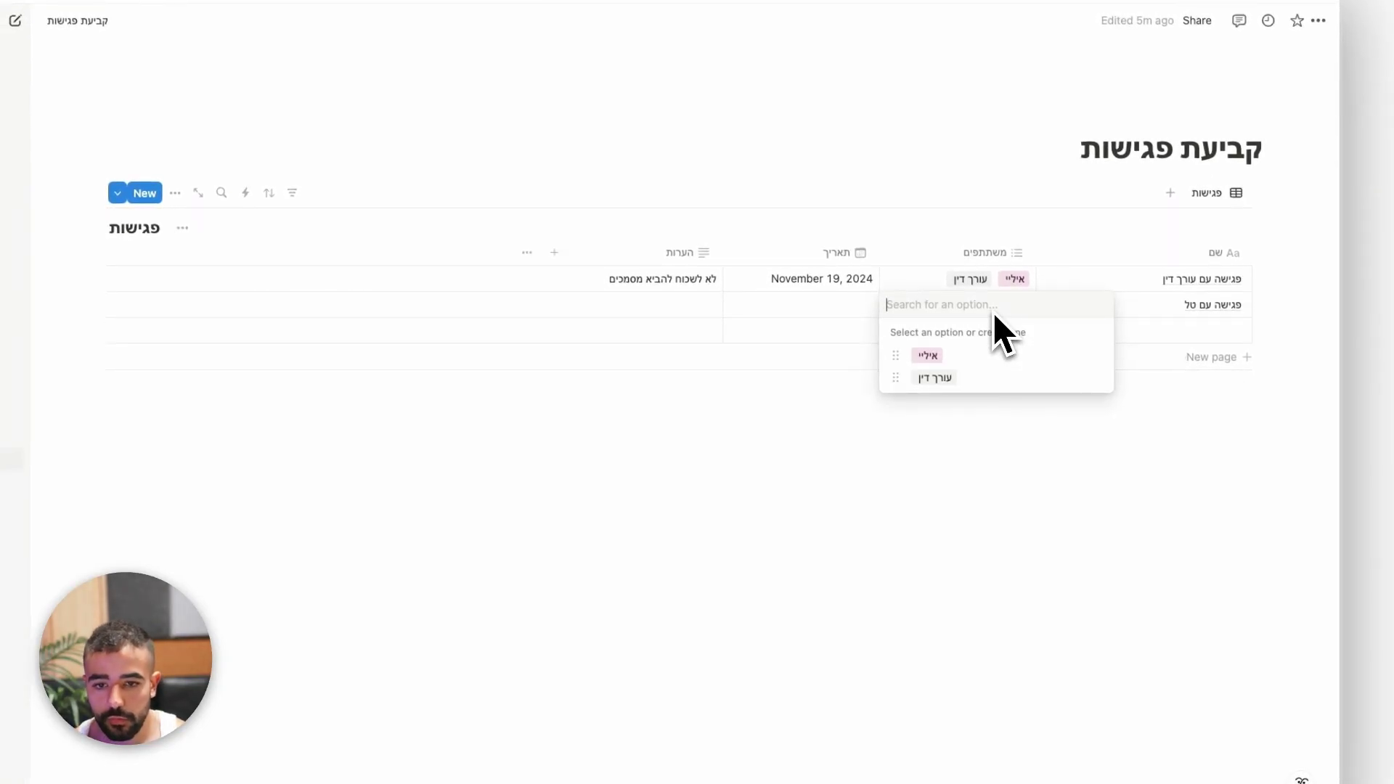
{"action": "left_click", "coordinate": [970, 357]}
{"action": "type", "text": "טל"}
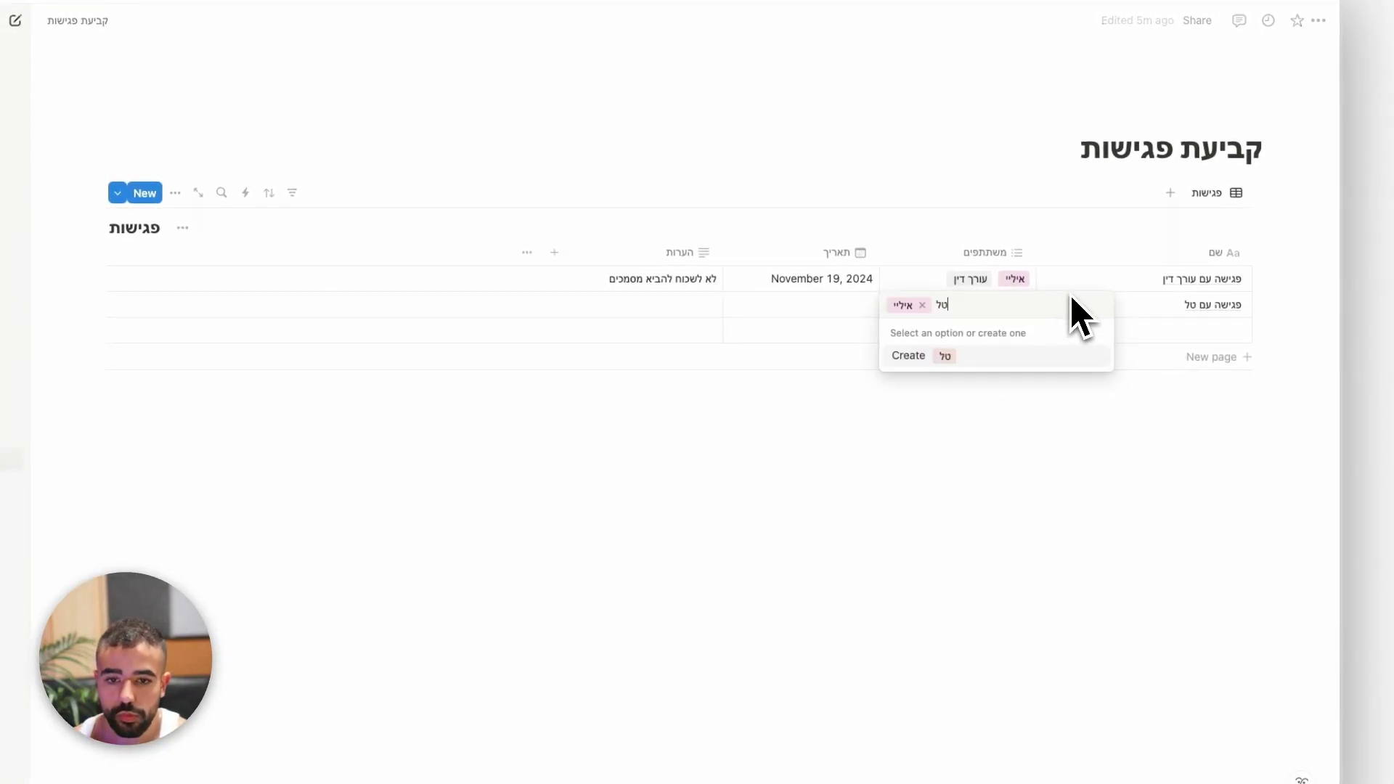
{"action": "key", "text": "Return"}
{"action": "key", "text": "Escape"}
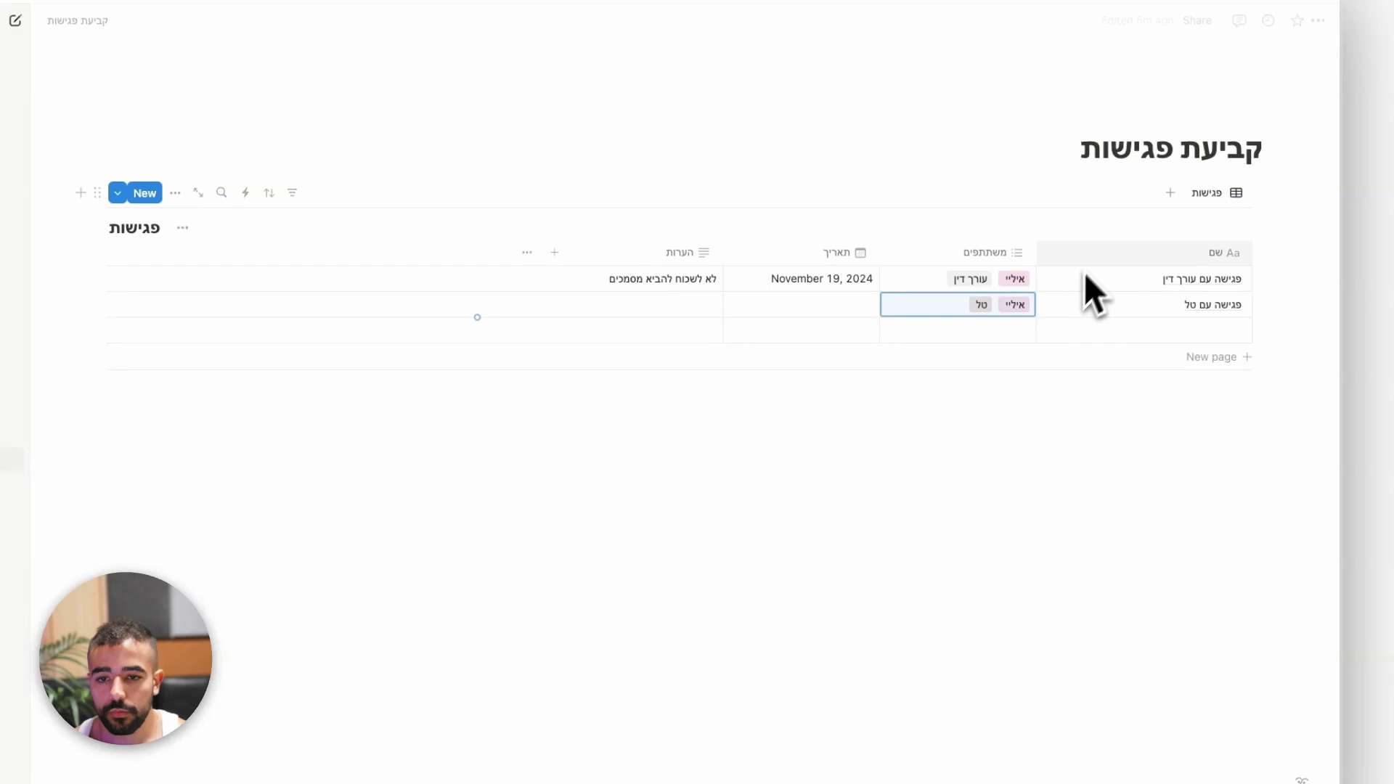
Set the second meeting's date to November 26, 2024 and enter the note "לא לשכוח להביא מחשב"
{"action": "left_click", "coordinate": [854, 305]}
{"action": "left_click", "coordinate": [803, 517]}
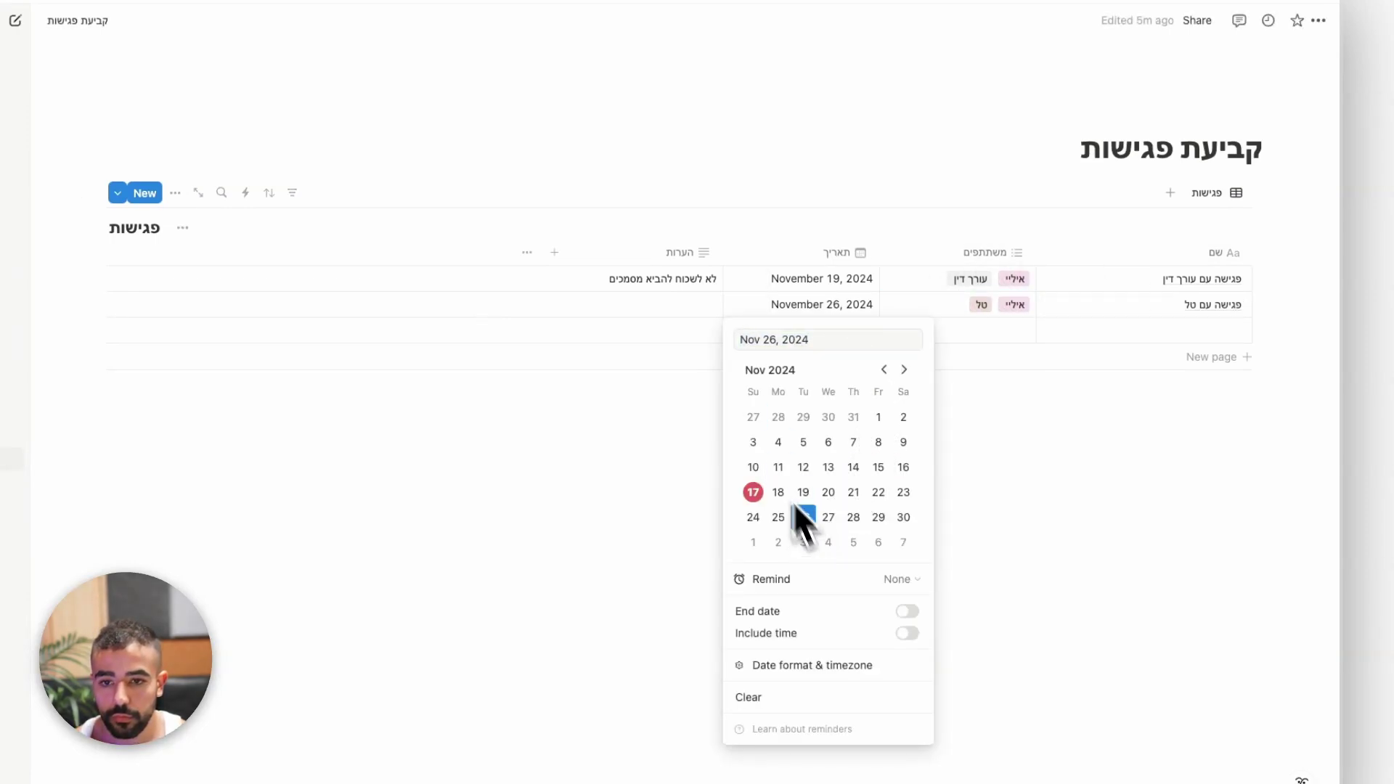
{"action": "key", "text": "Escape"}
{"action": "left_click", "coordinate": [656, 305]}
{"action": "type", "text": "ל"}
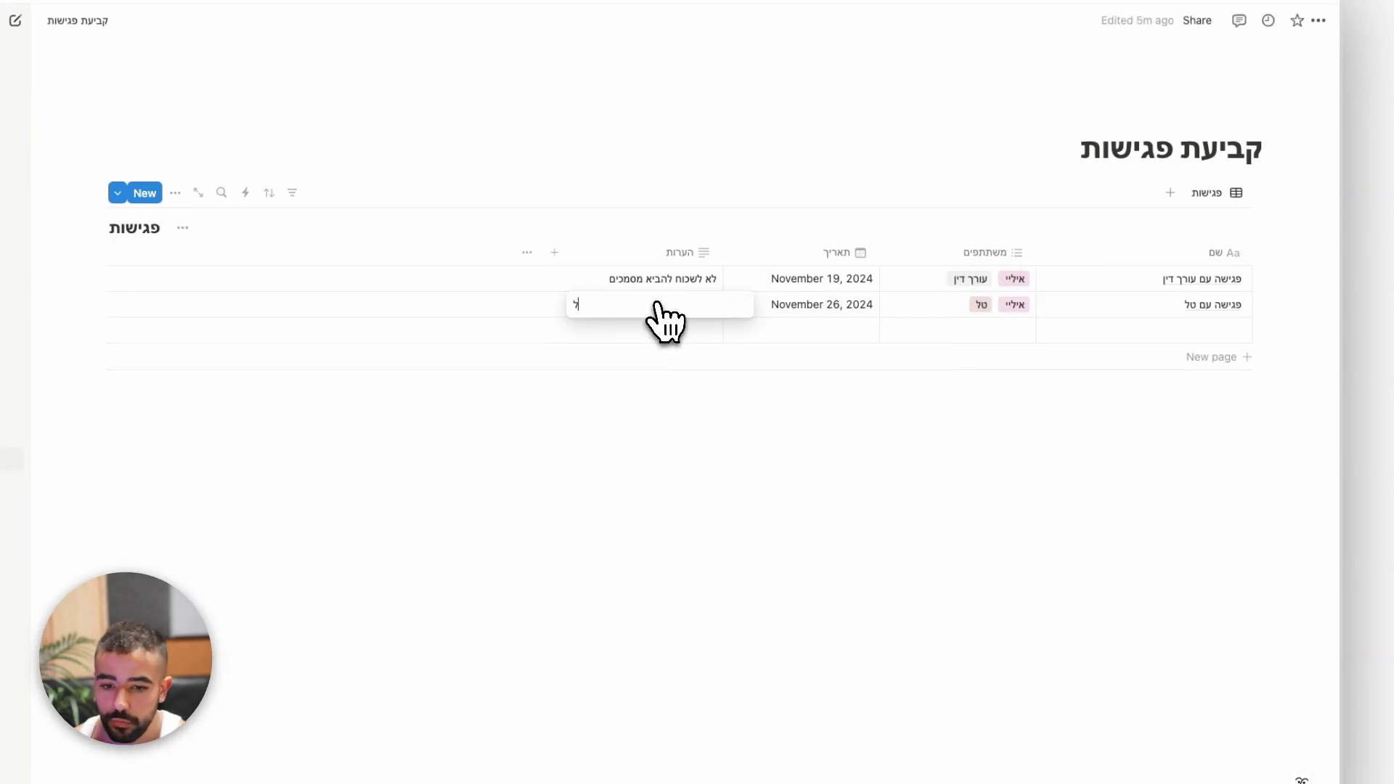
{"action": "type", "text": "א "}
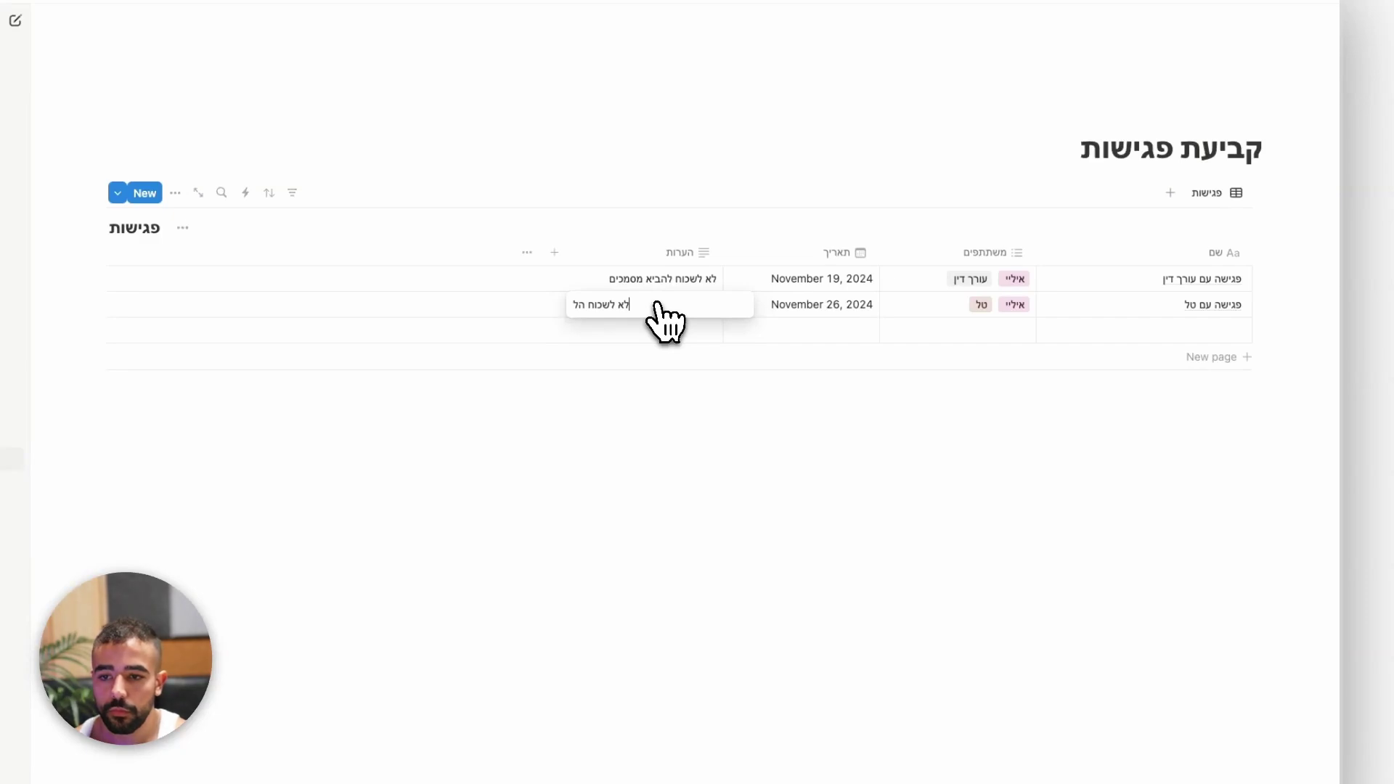
{"action": "type", "text": "לשכוח להביא מחשב"}
{"action": "key", "text": "Return"}
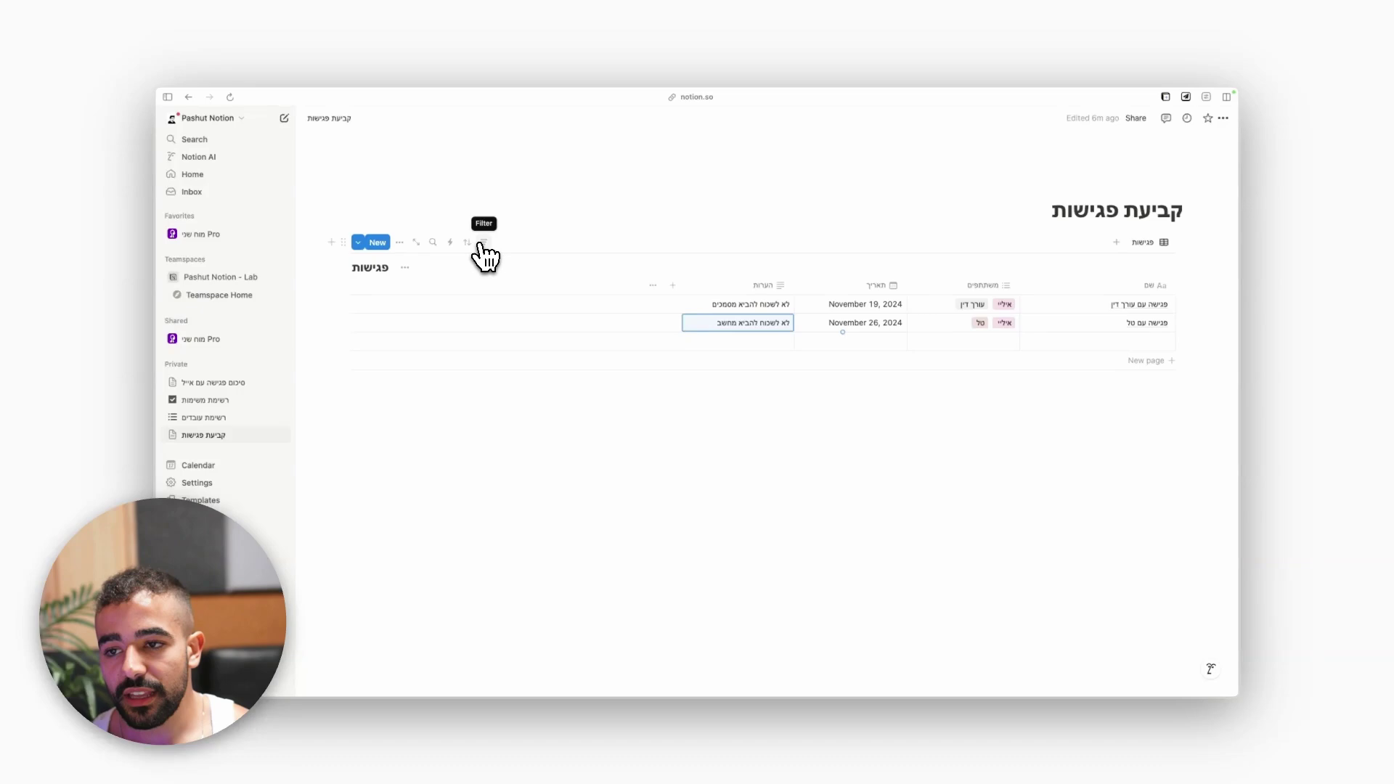
Filter the meetings table by the "תאריך" property to show only dates in this month
{"action": "left_click", "coordinate": [482, 243]}
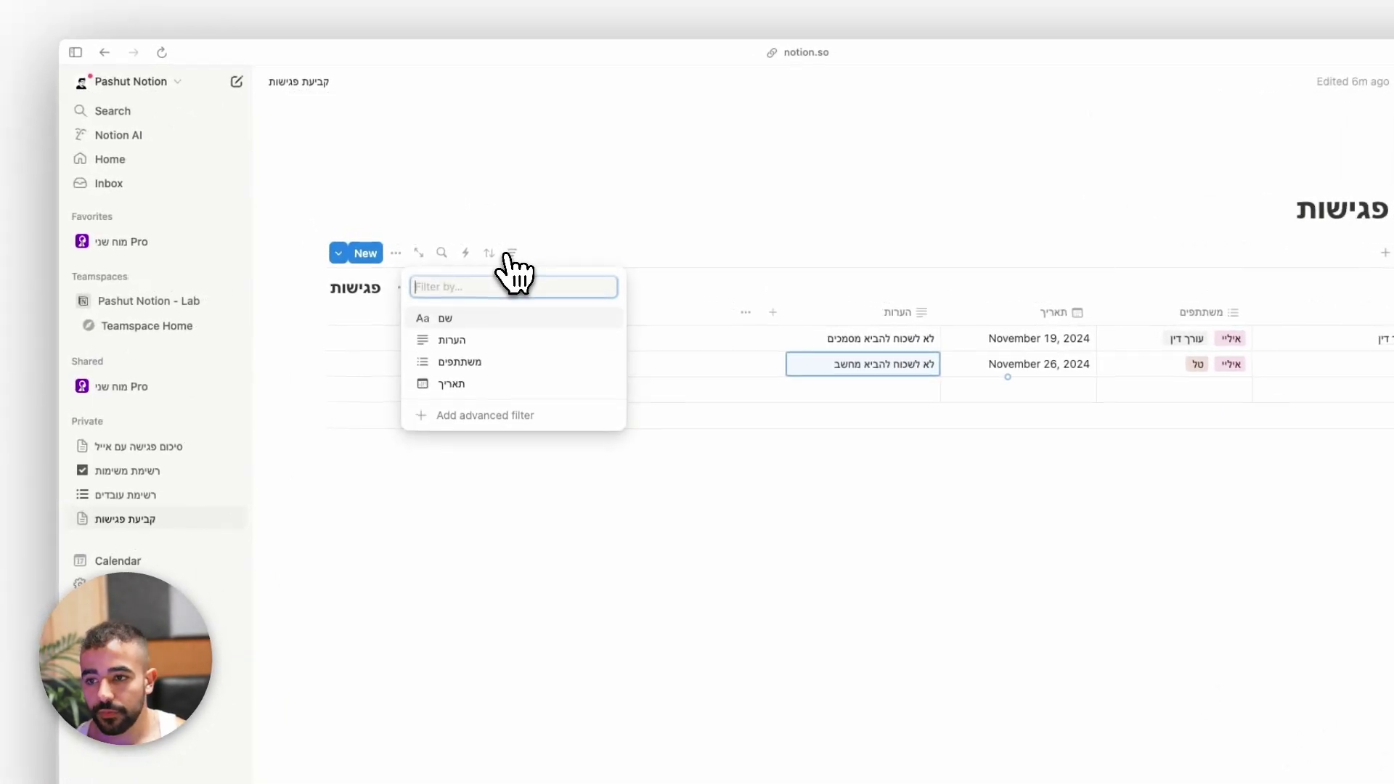
{"action": "left_click", "coordinate": [541, 385]}
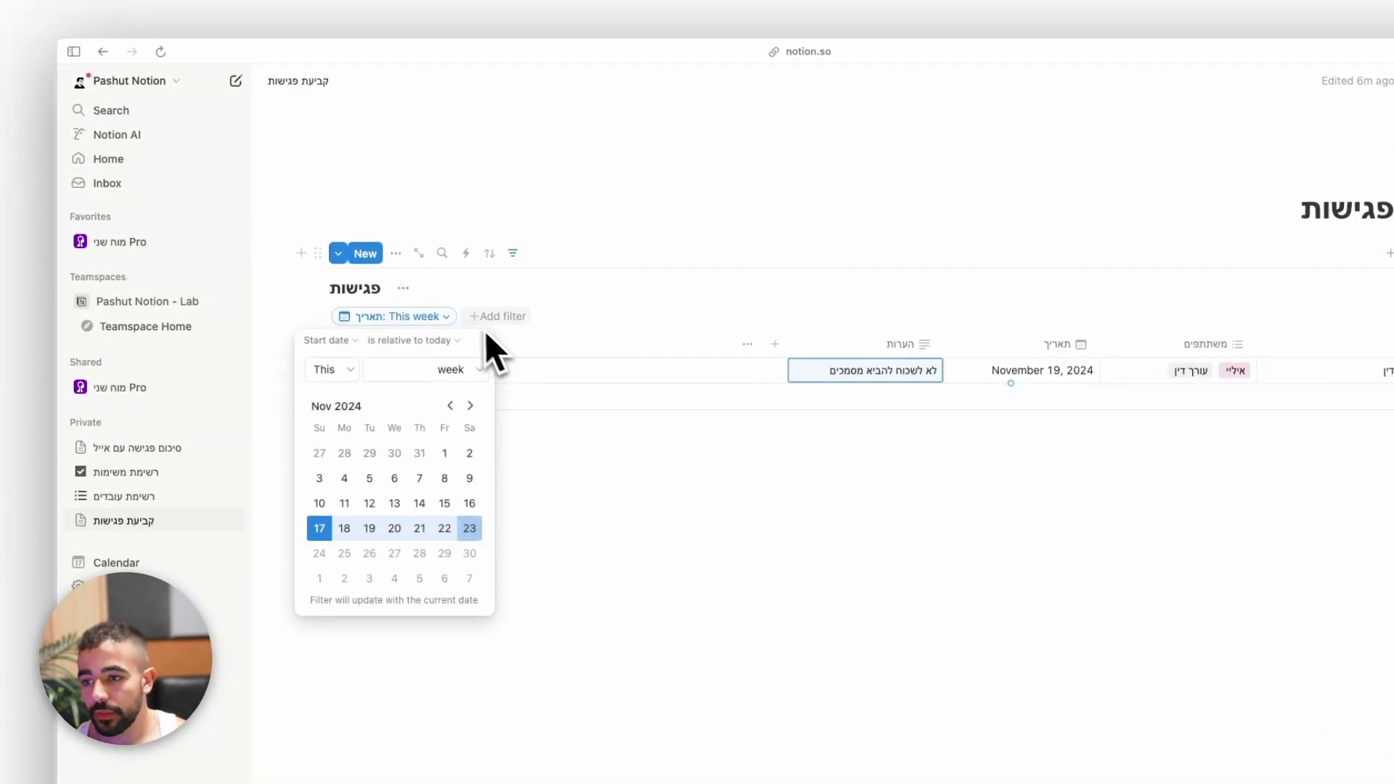
{"action": "left_click", "coordinate": [401, 369]}
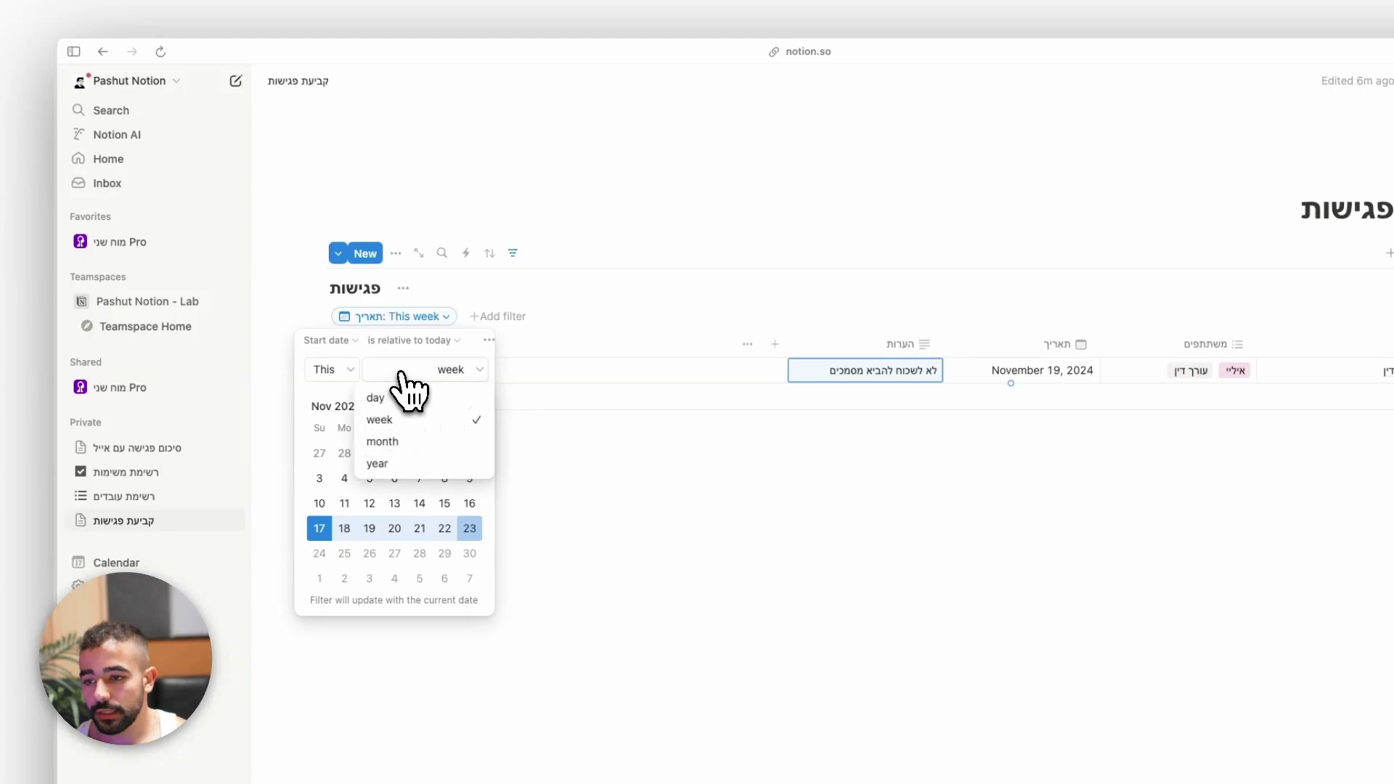
{"action": "left_click", "coordinate": [452, 441]}
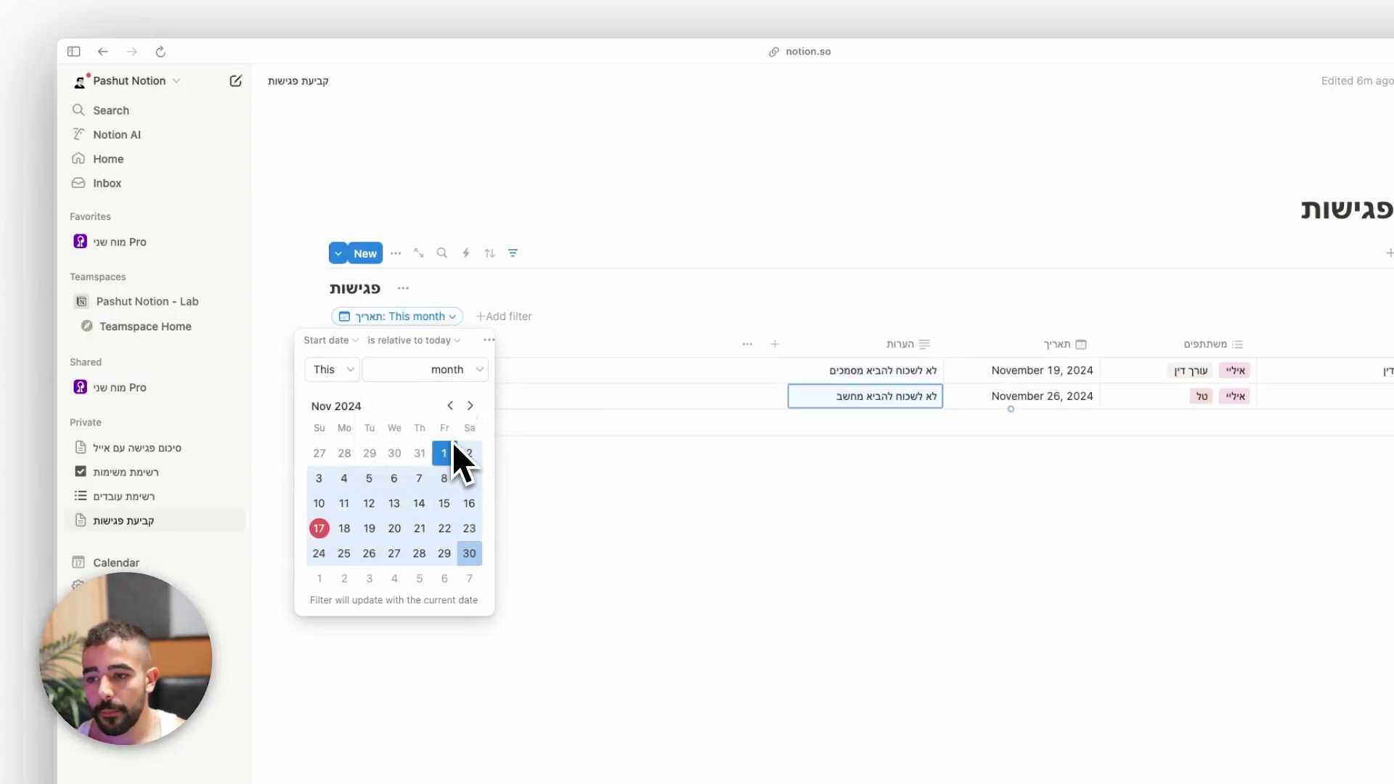
{"action": "left_click", "coordinate": [623, 368]}
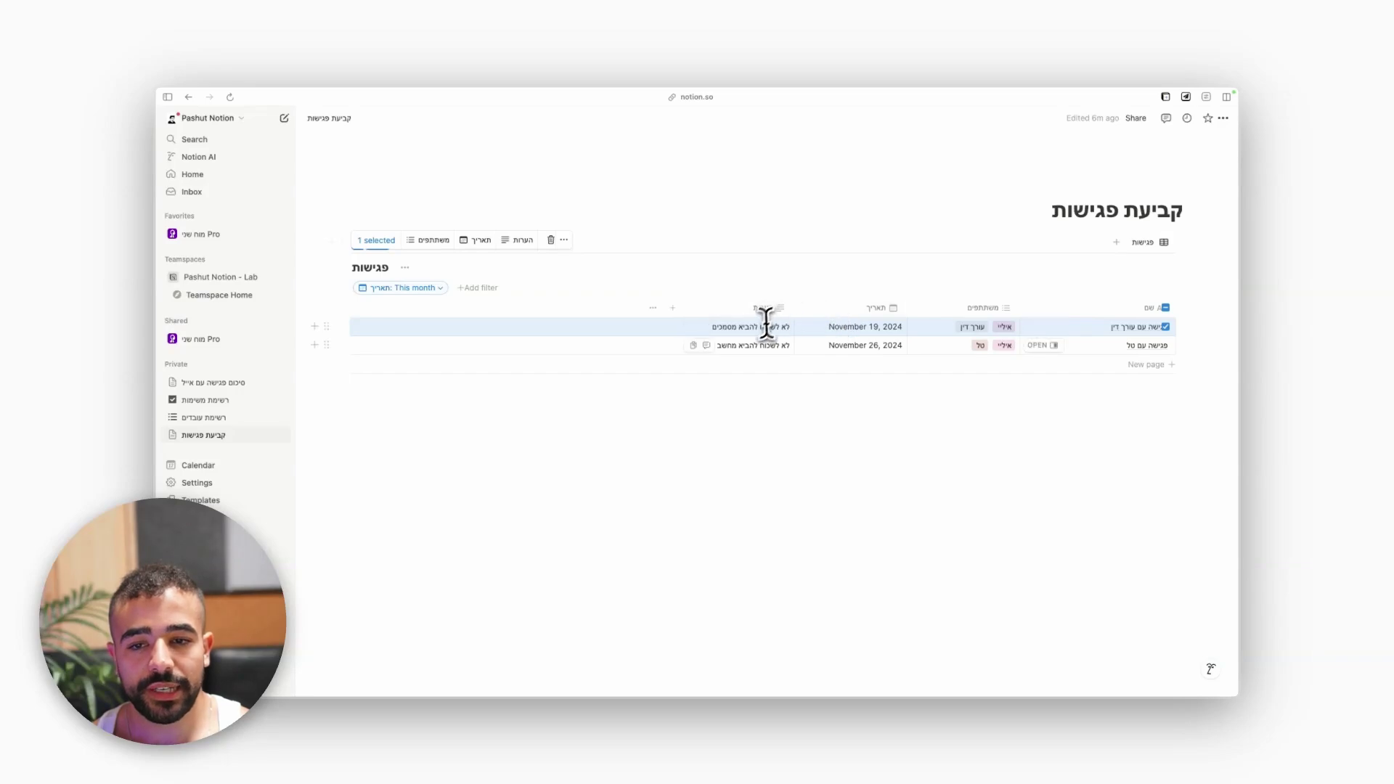
{"action": "left_click", "coordinate": [959, 399]}
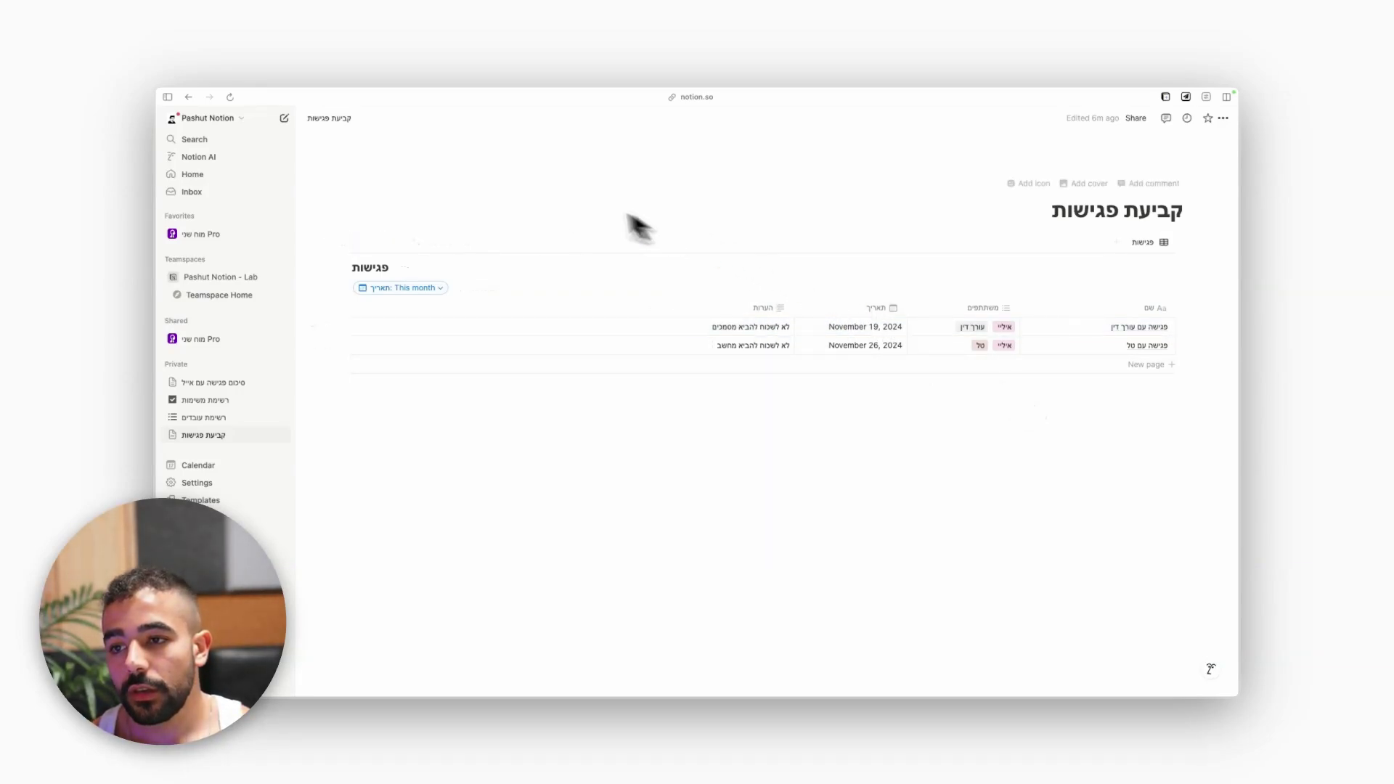
Sort the meetings table by "תאריך" in descending order
{"action": "left_click", "coordinate": [467, 243]}
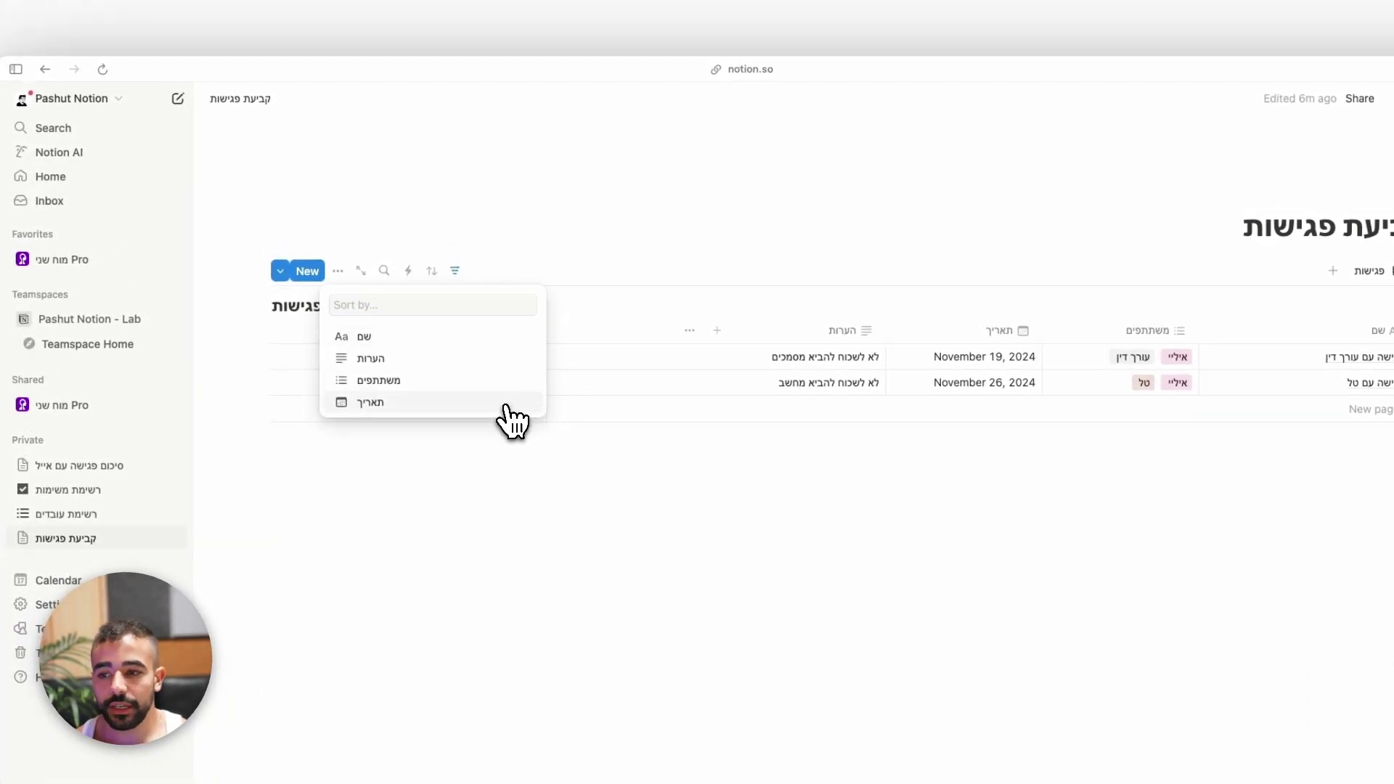
{"action": "left_click", "coordinate": [506, 404]}
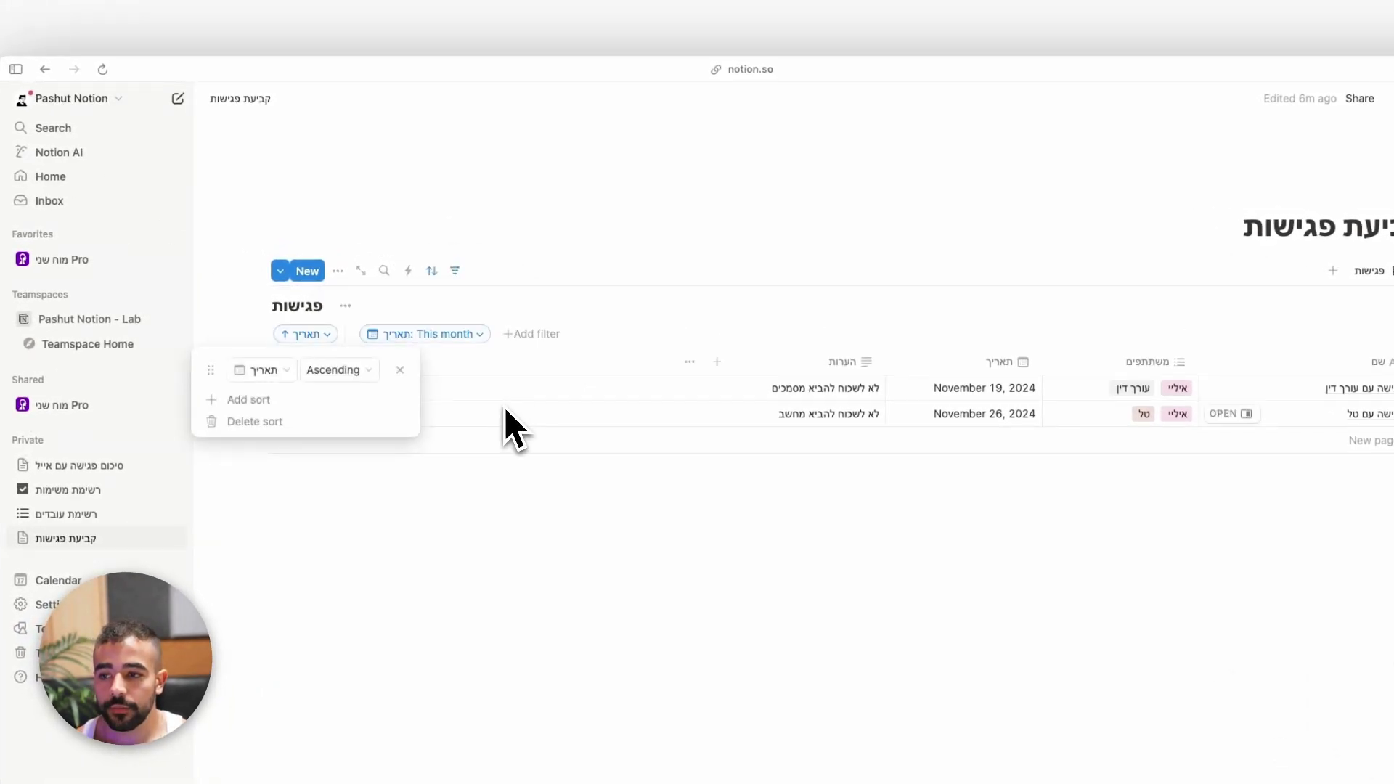
{"action": "left_click", "coordinate": [342, 372]}
{"action": "left_click", "coordinate": [312, 420]}
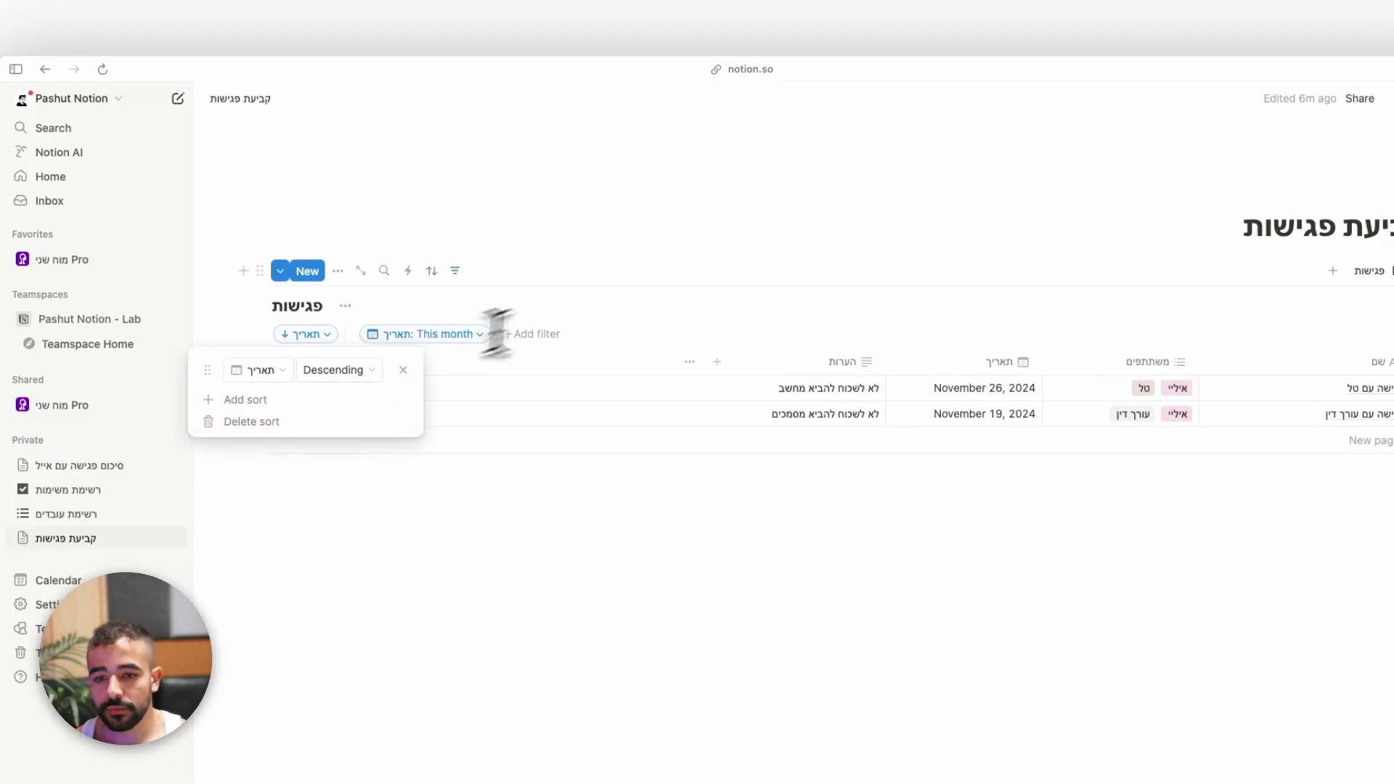
{"action": "left_click", "coordinate": [624, 306]}
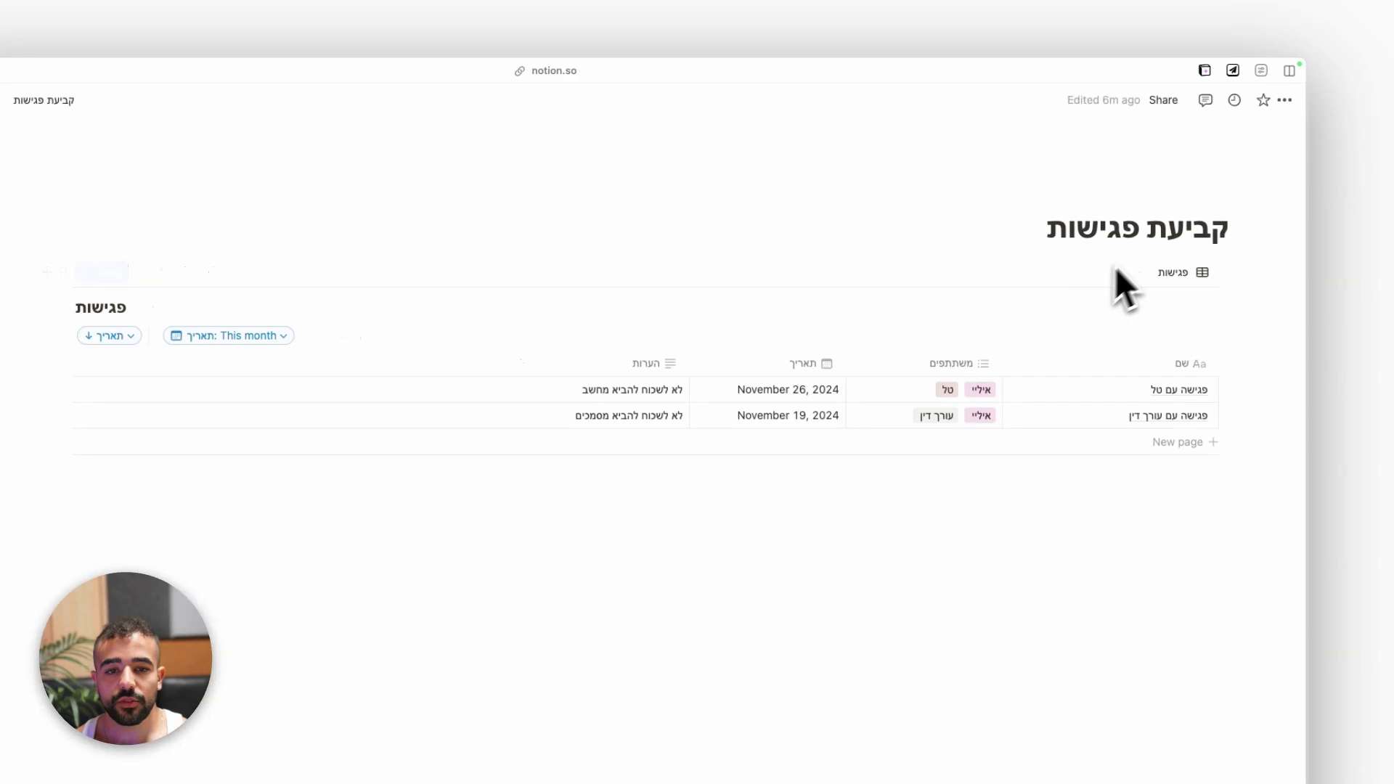
Duplicate the "פגישות" view, name the copy "לוח שנה" and change its layout to Calendar
{"action": "left_click", "coordinate": [1174, 271]}
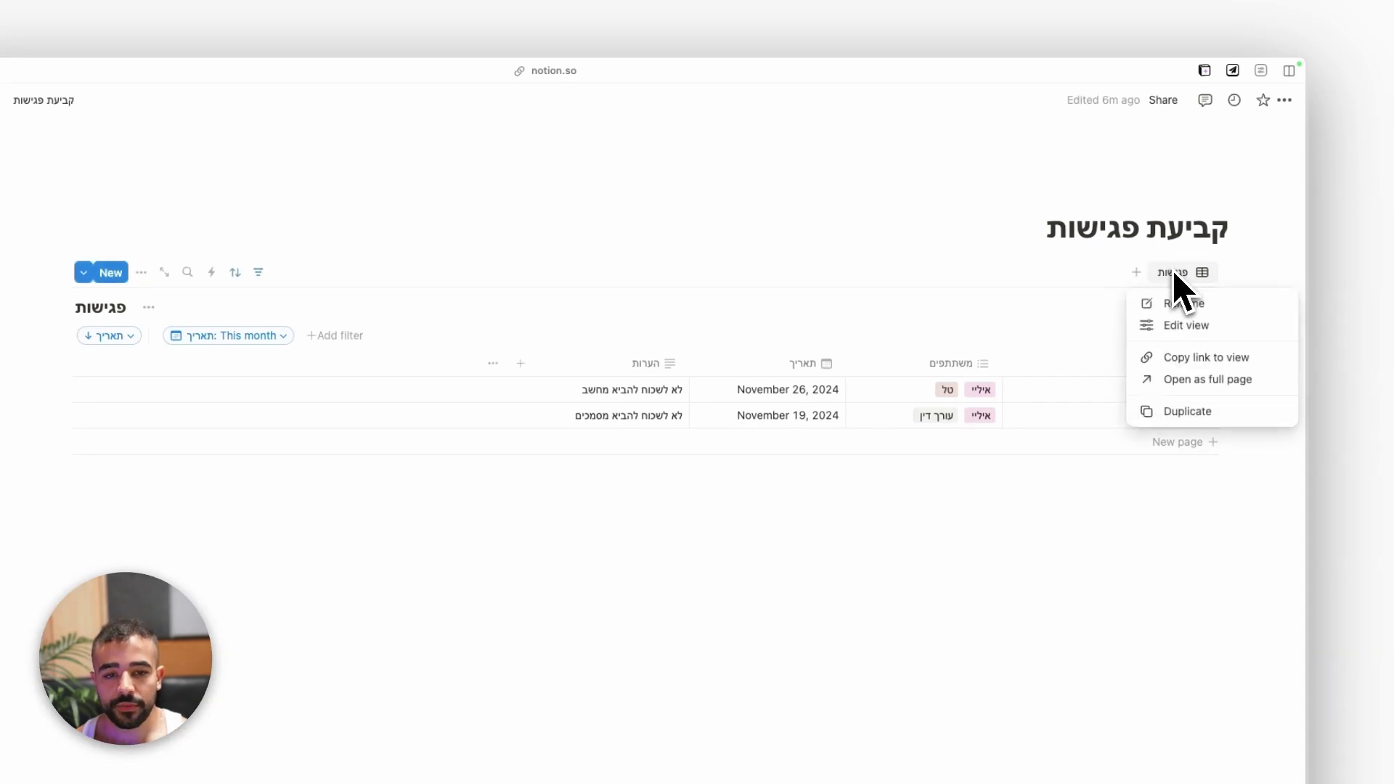
{"action": "left_click", "coordinate": [1195, 413]}
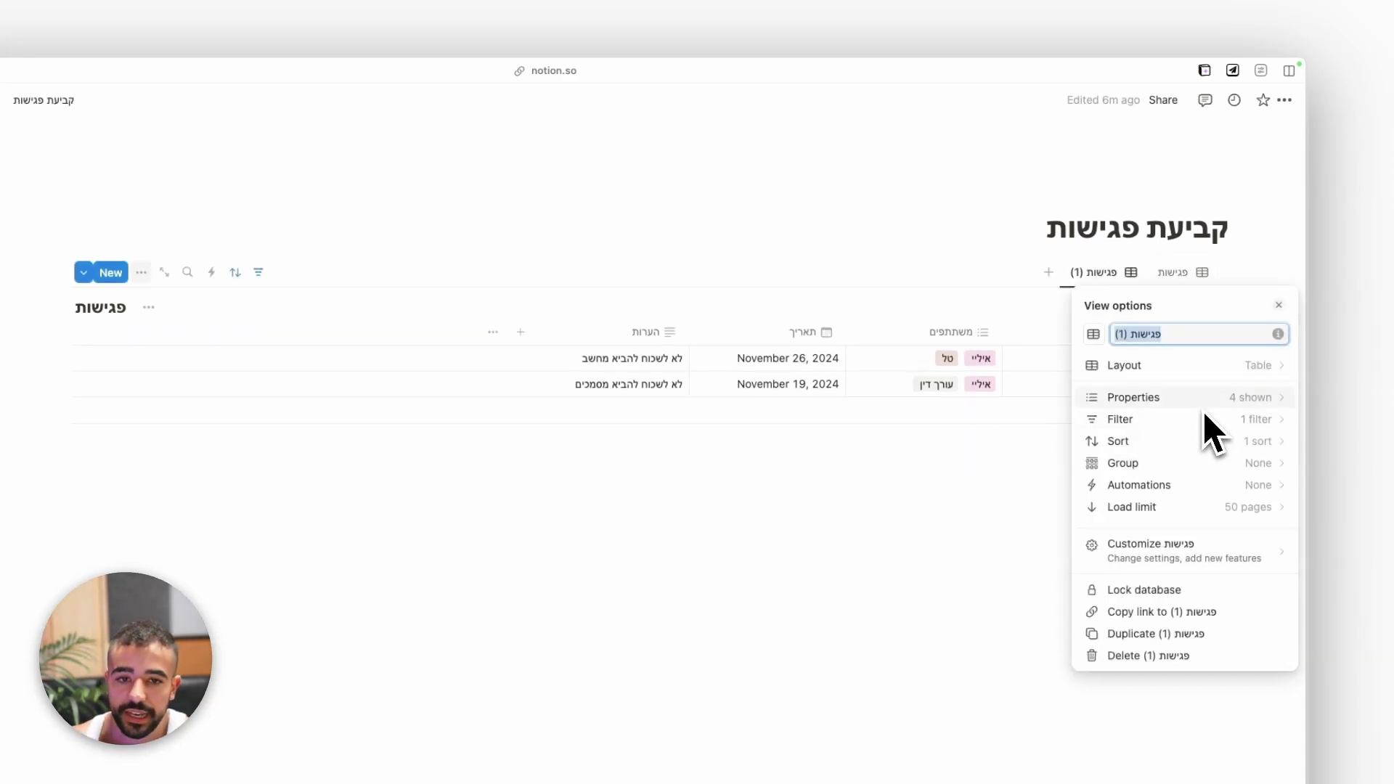
{"action": "type", "text": "לוח שנה"}
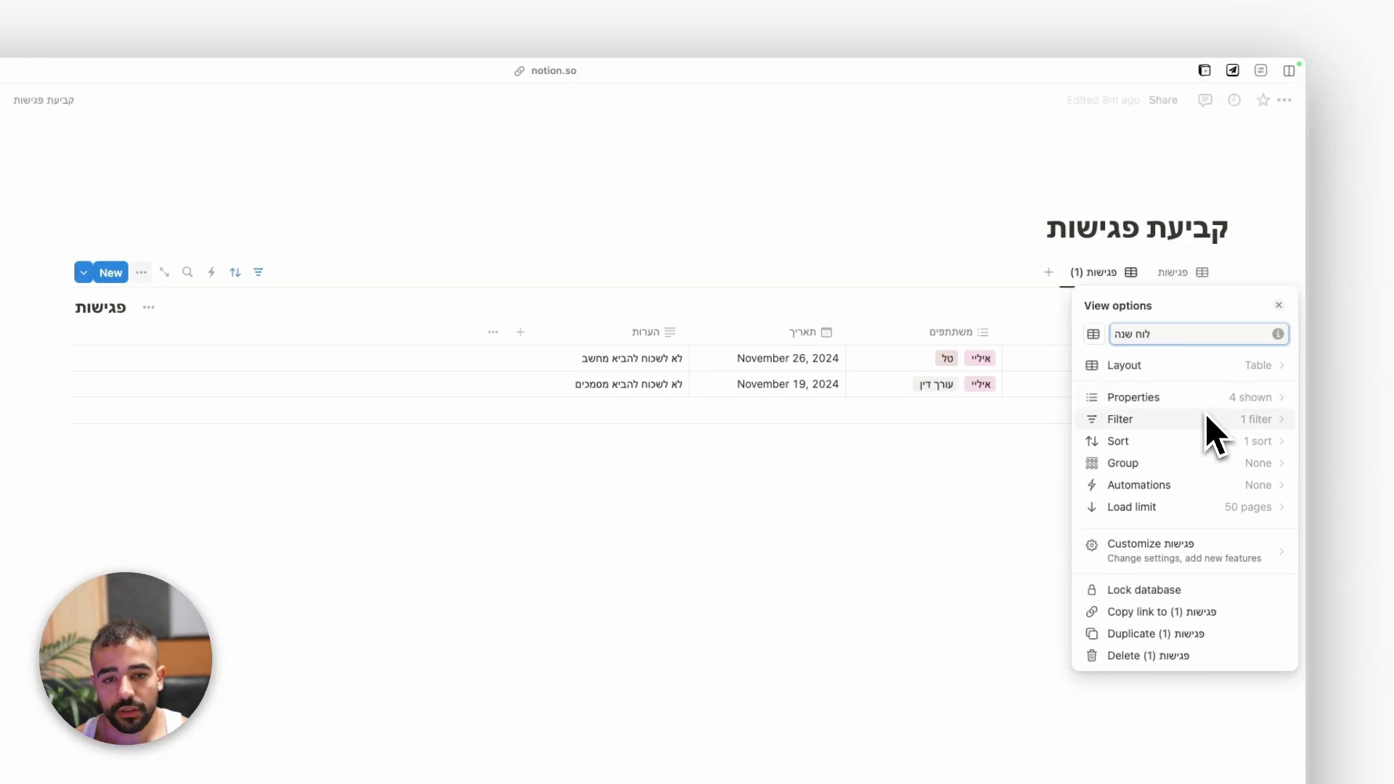
{"action": "left_click", "coordinate": [1208, 369]}
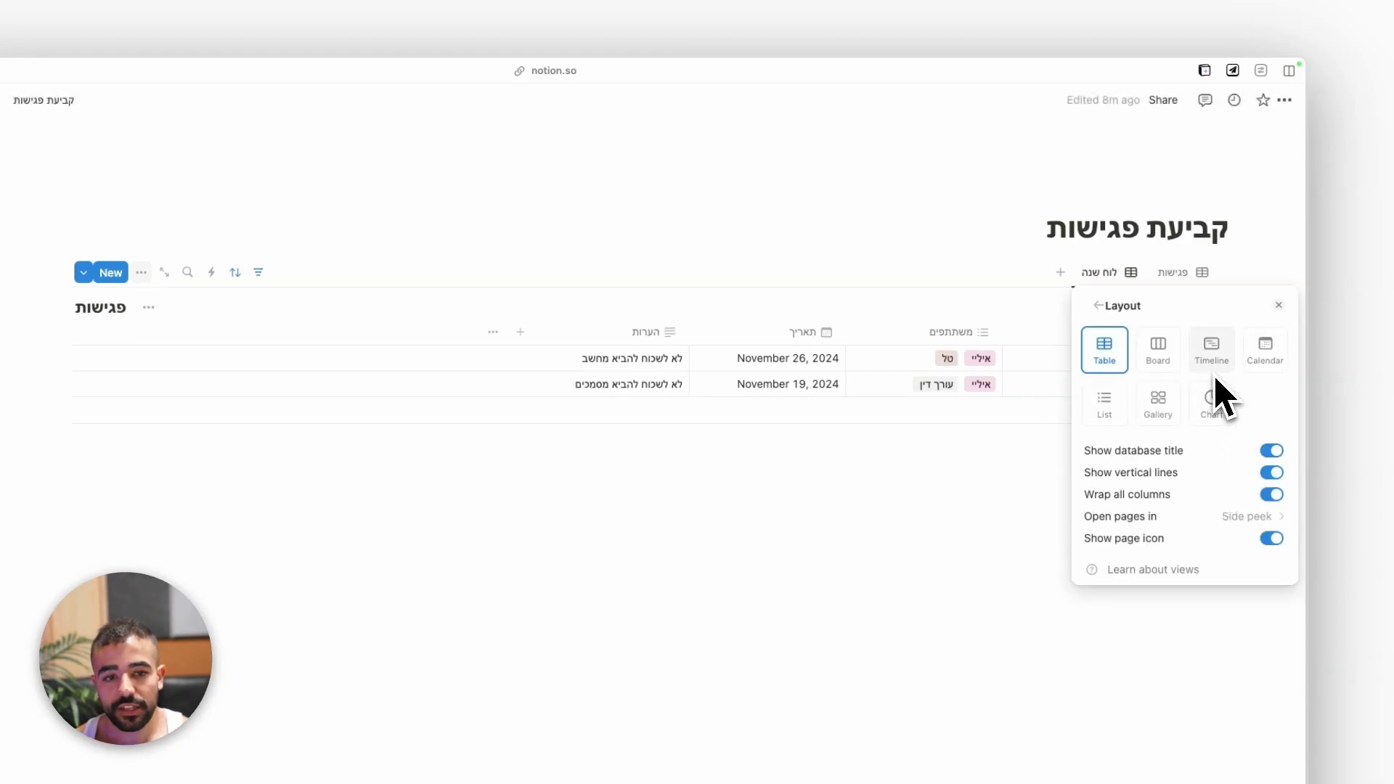
{"action": "left_click", "coordinate": [1258, 350]}
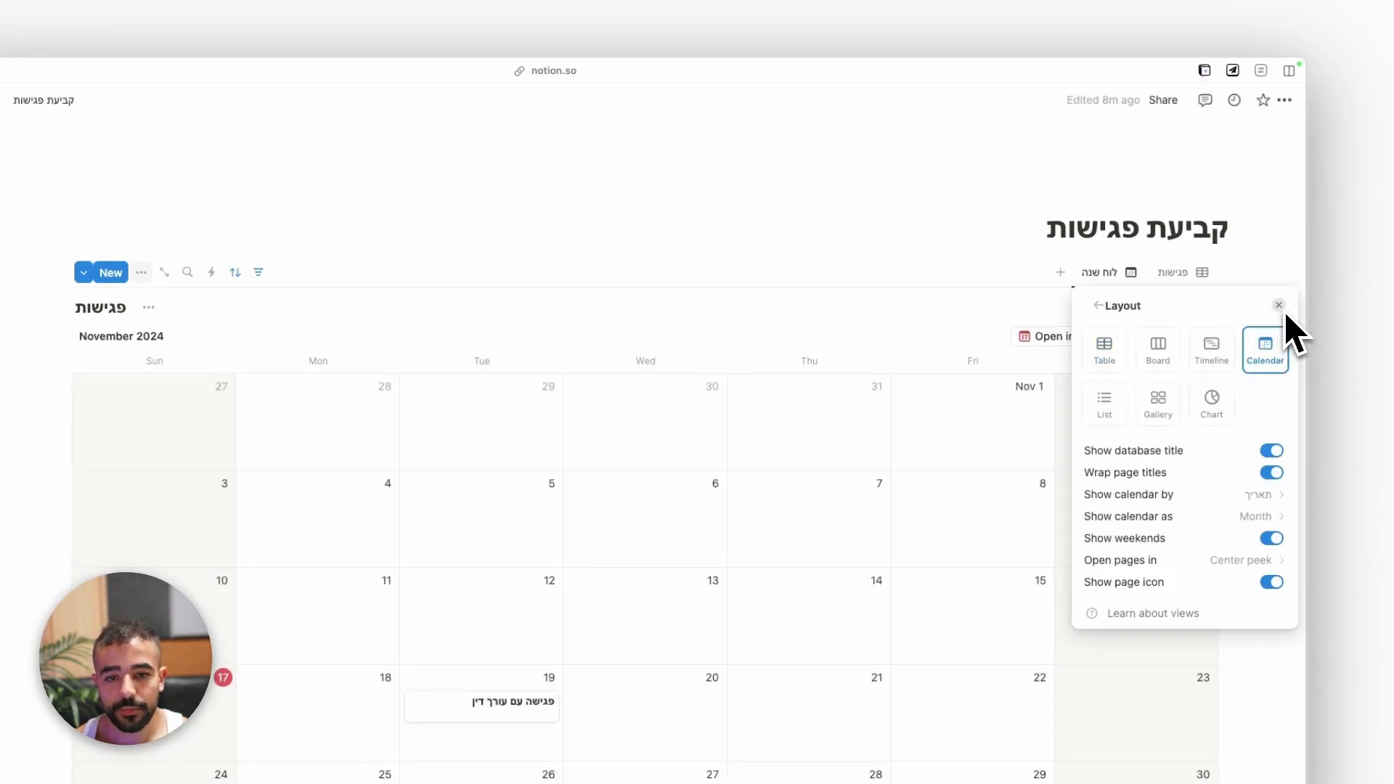
{"action": "left_click", "coordinate": [1279, 306]}
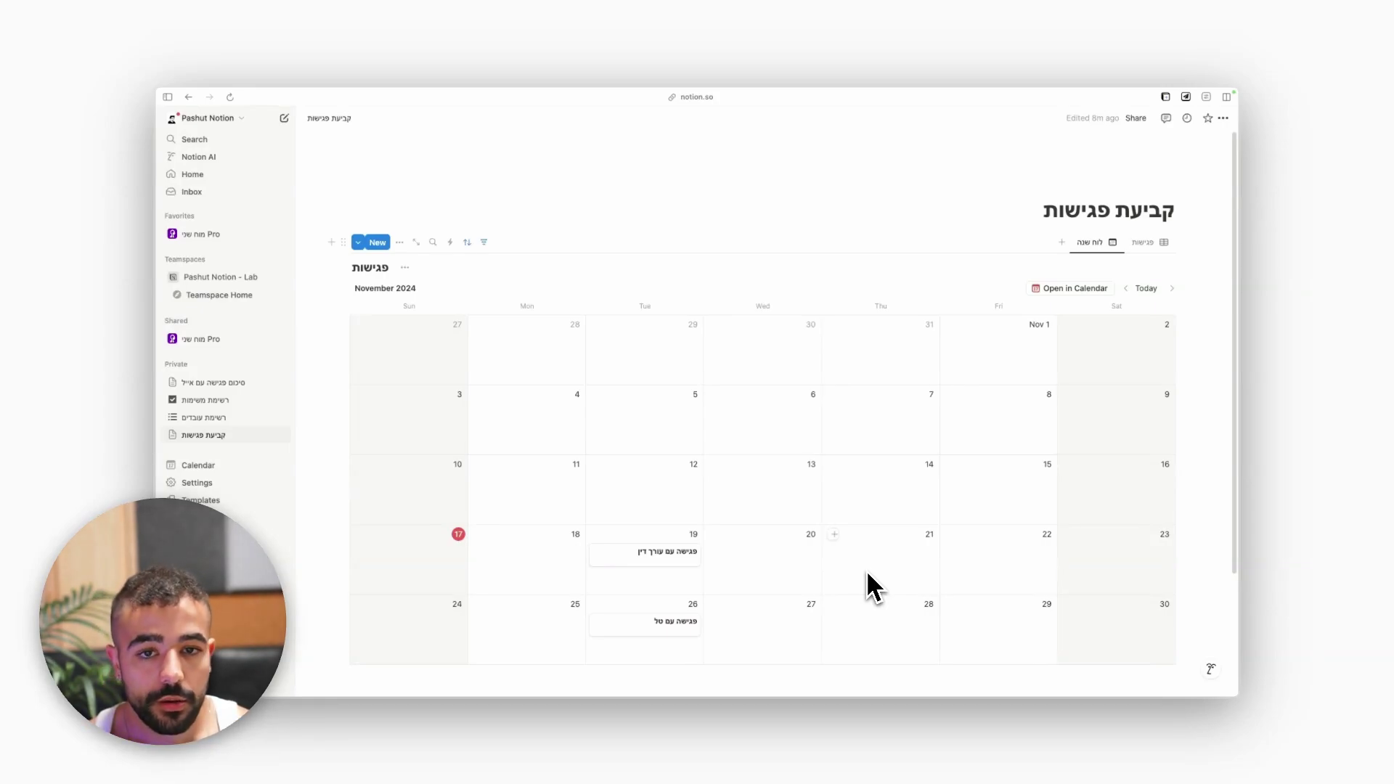
Show the "משתתפים" property on the meeting cards in the "לוח שנה" calendar view
{"action": "left_click", "coordinate": [1095, 243]}
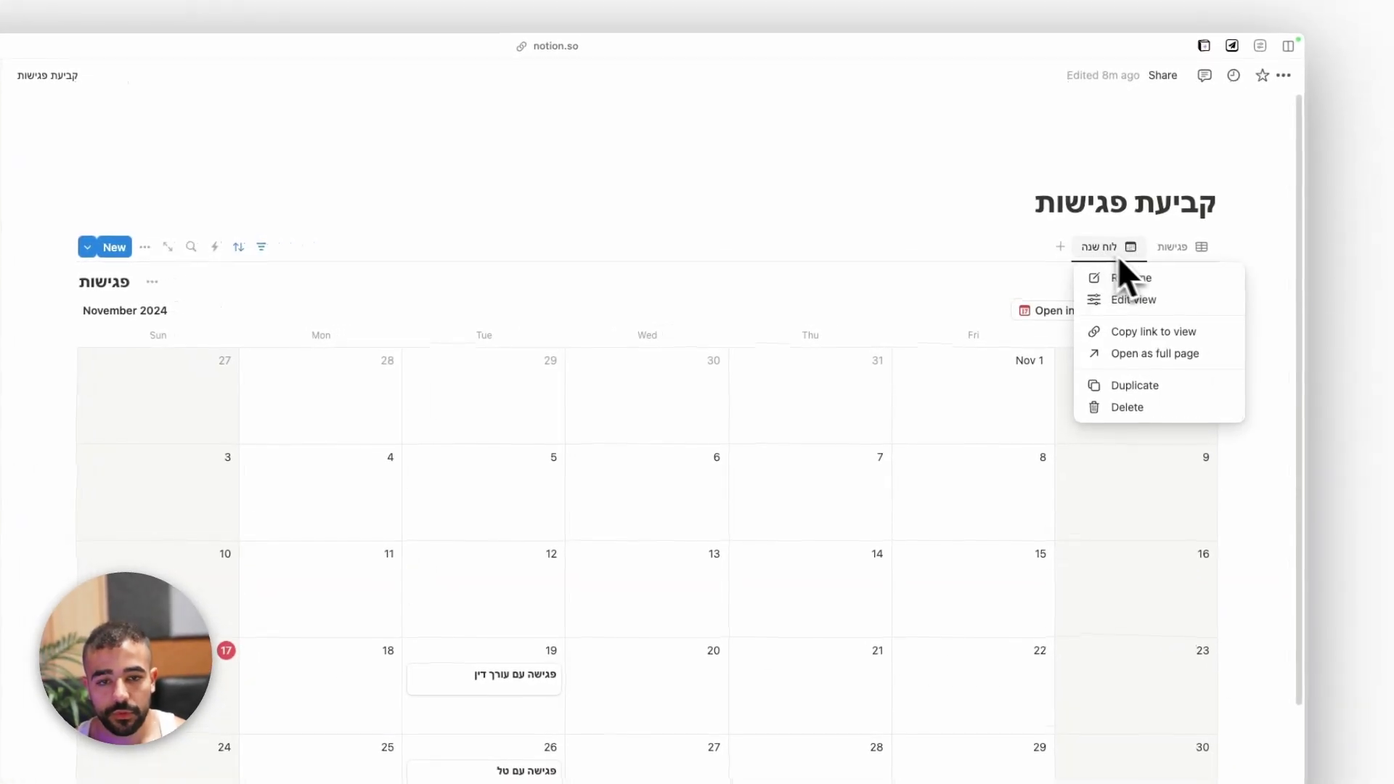
{"action": "left_click", "coordinate": [1142, 300]}
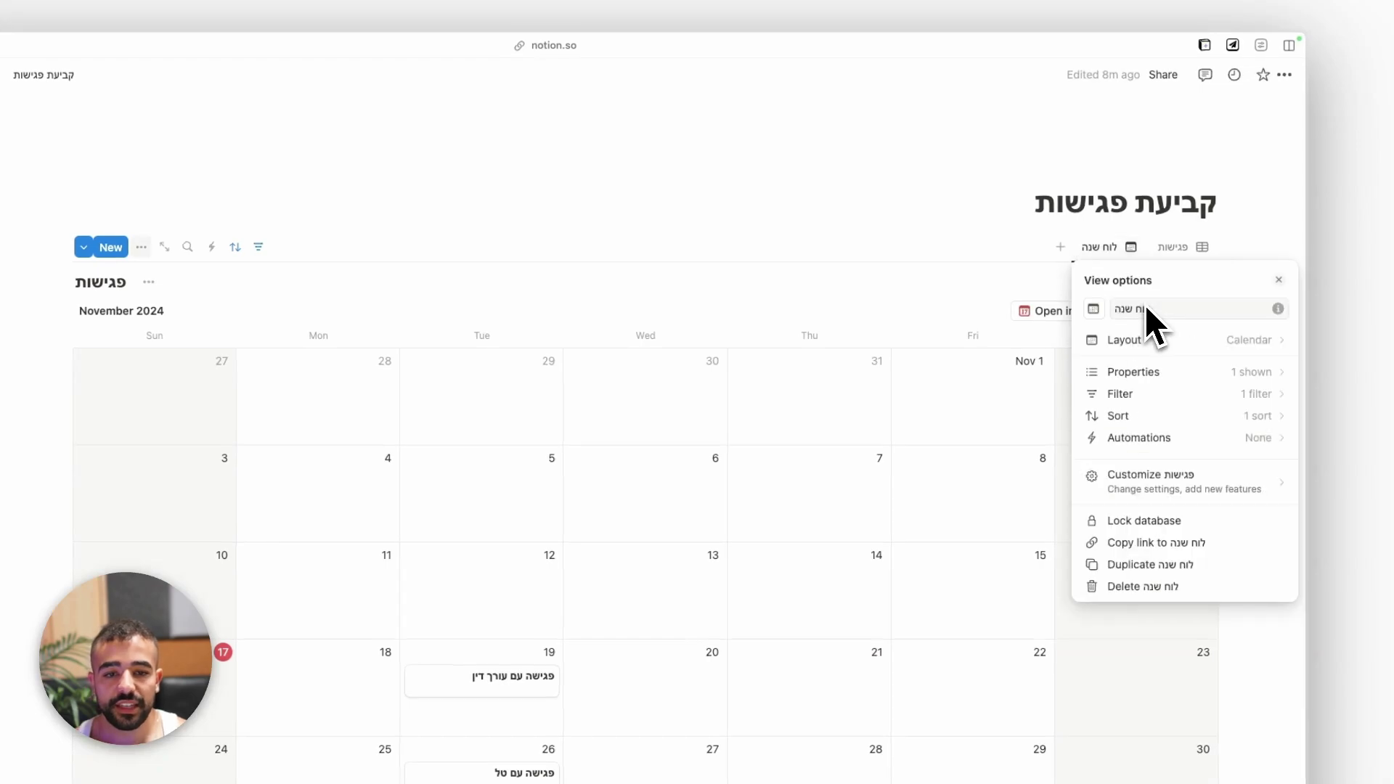
{"action": "left_click", "coordinate": [1172, 372]}
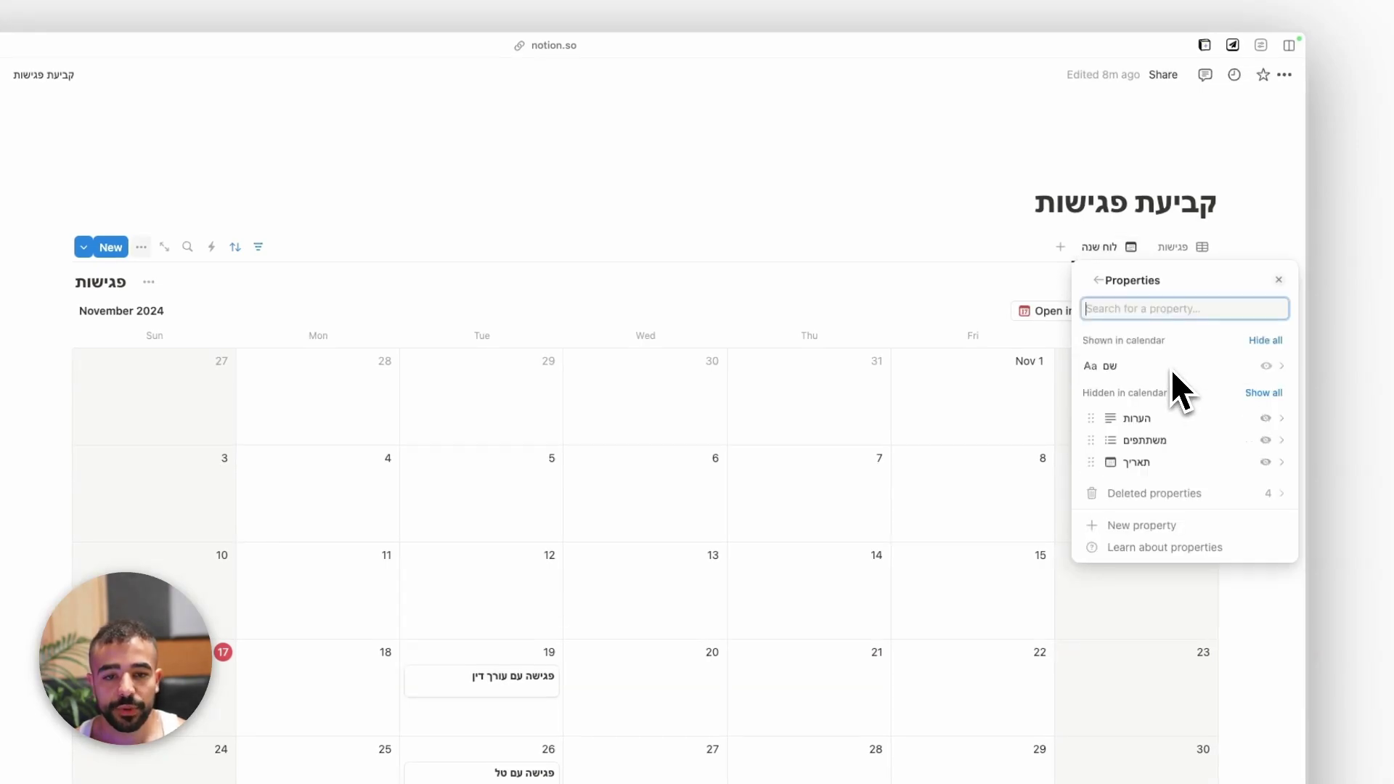
{"action": "left_click", "coordinate": [1266, 440]}
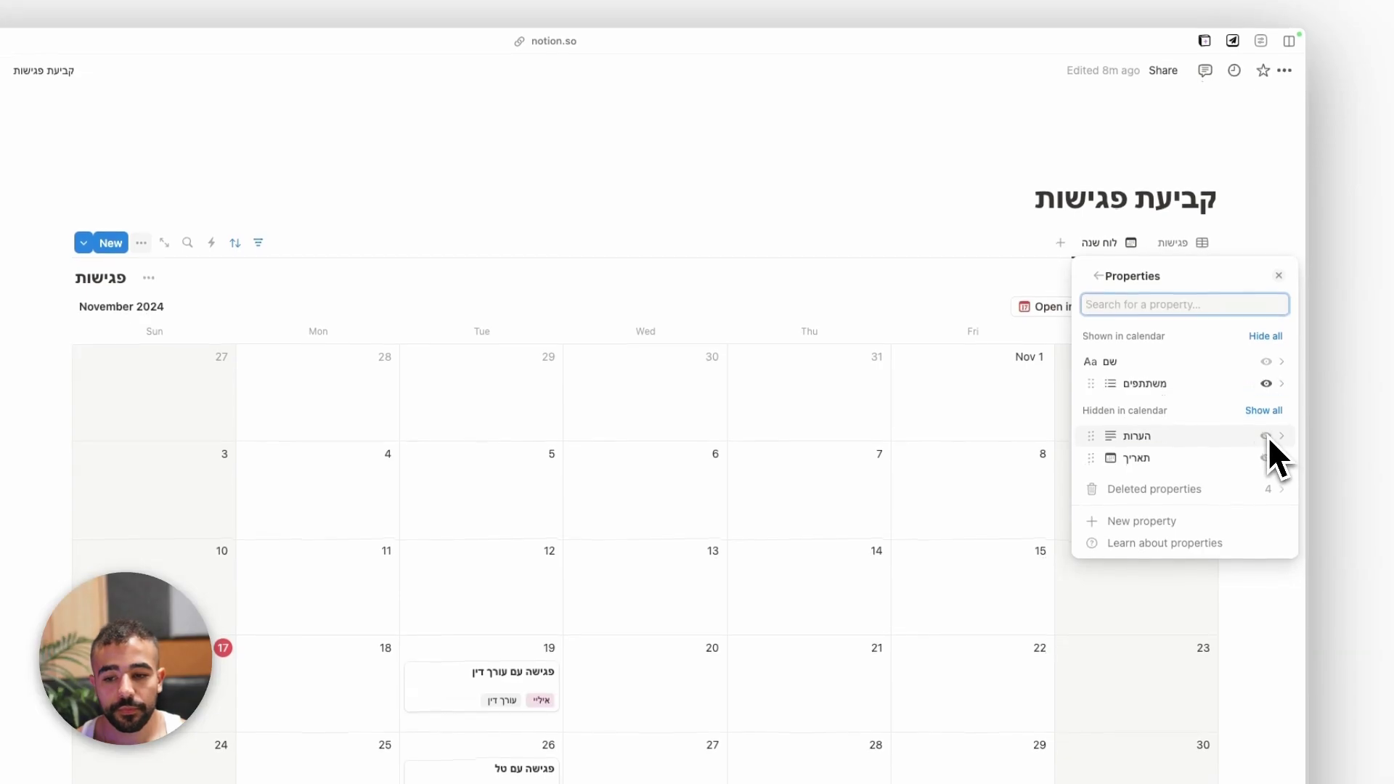
{"action": "left_click", "coordinate": [1278, 276]}
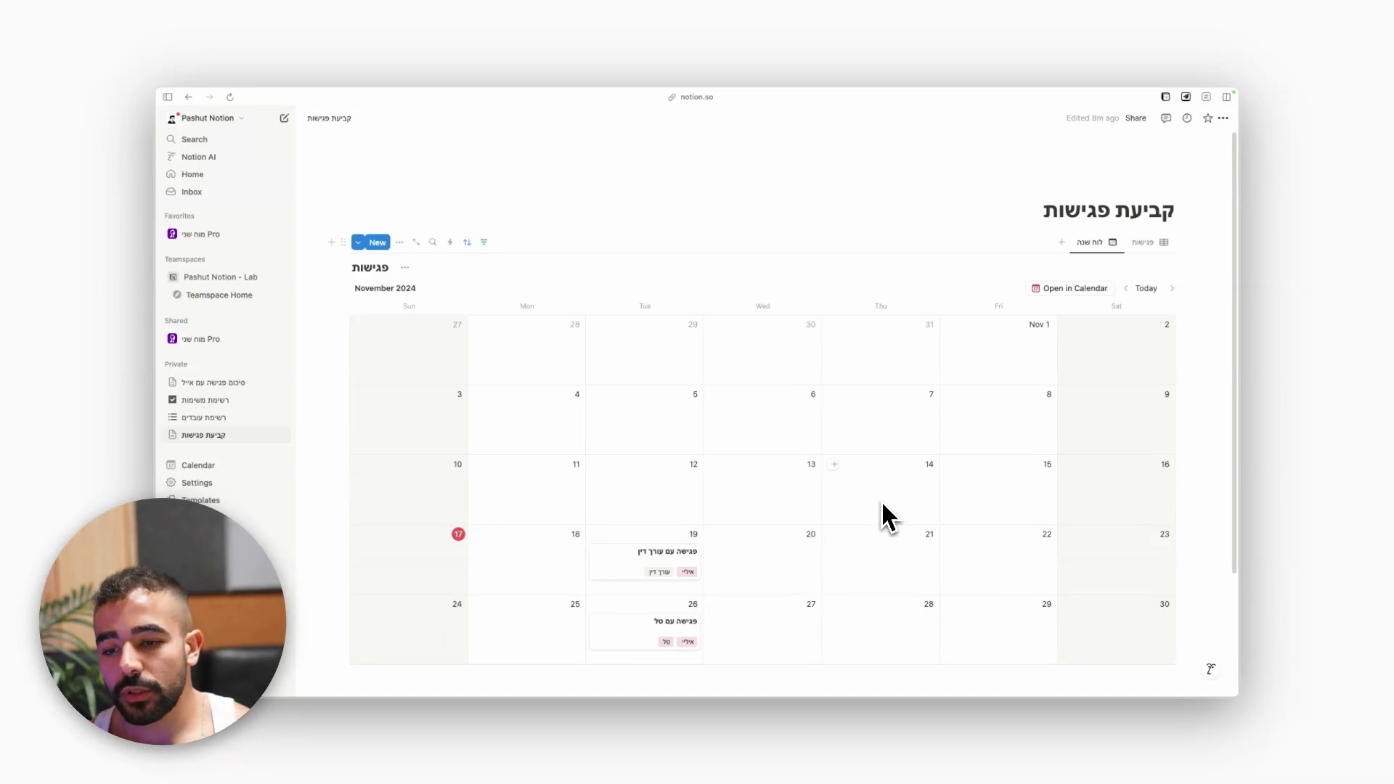
Add the text "סיכום או הערות" to the body of the "פגישה עם עורך דין" page and return to the calendar
{"action": "left_click", "coordinate": [643, 567]}
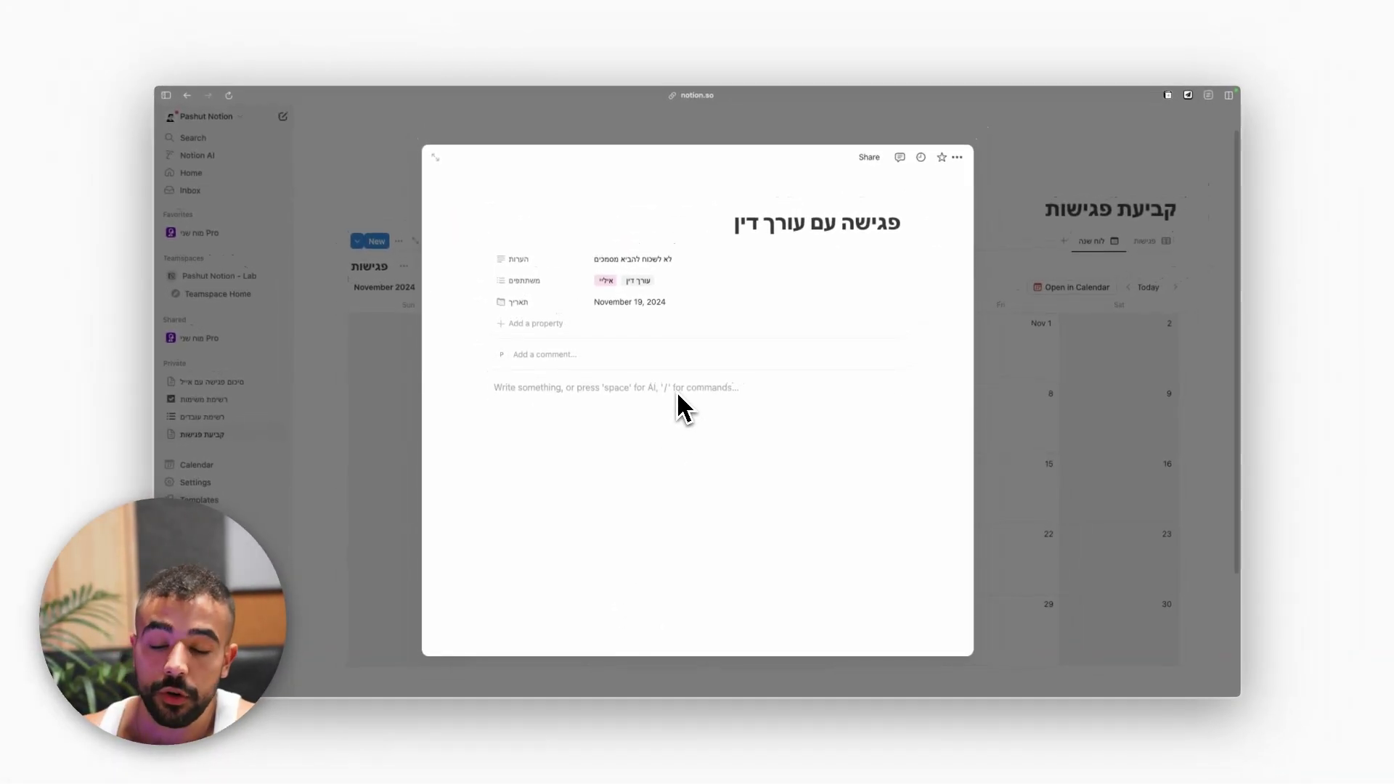
{"action": "type", "text": "סיכום או הערות"}
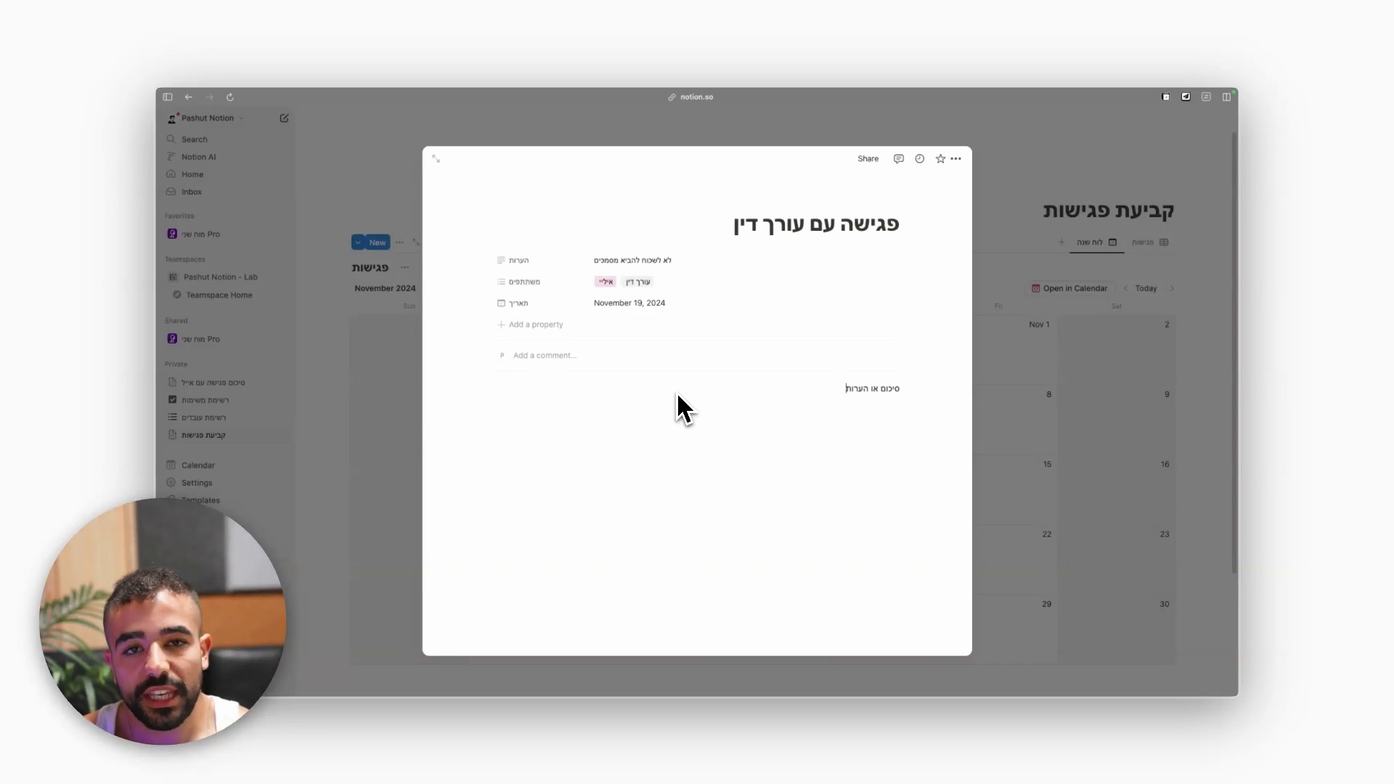
{"action": "left_click", "coordinate": [342, 368]}
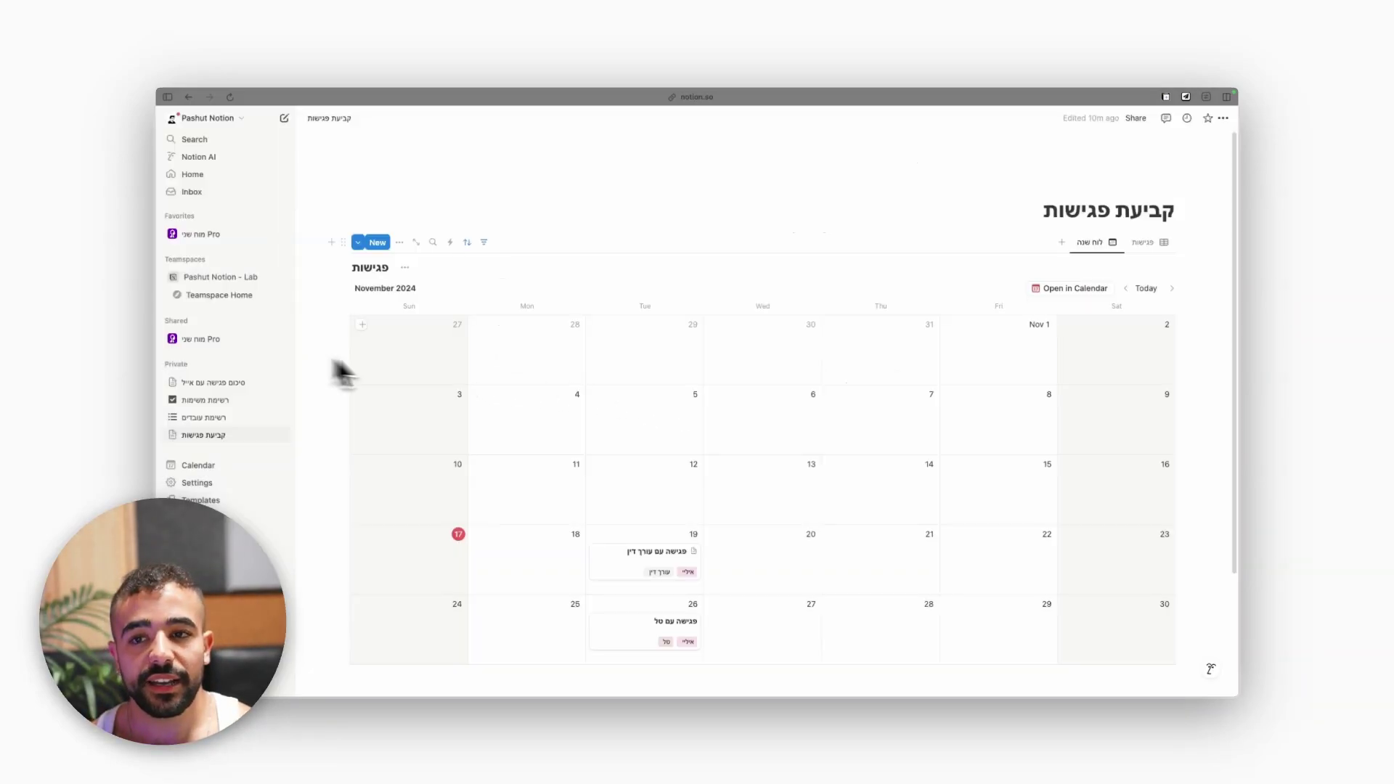